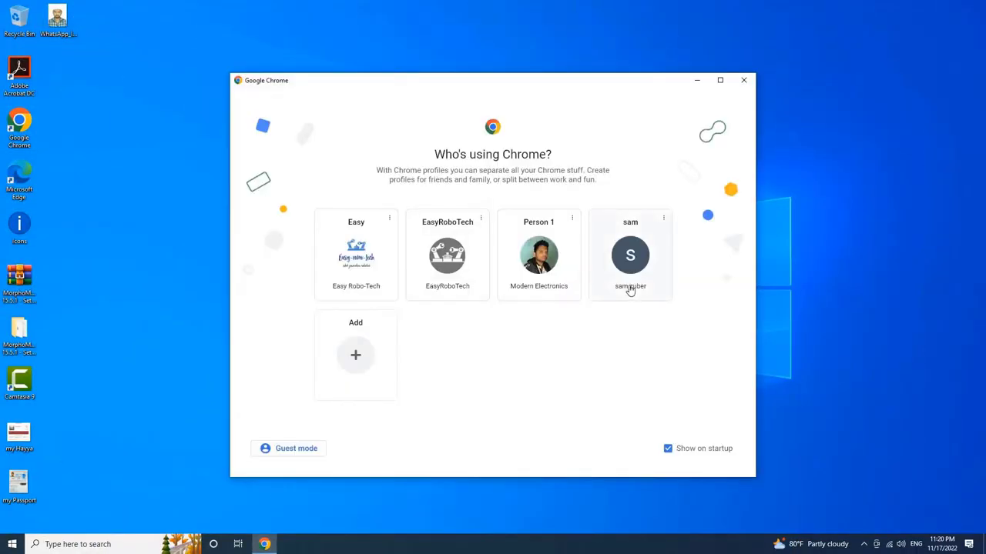
- Open visa.mofa.gov.sa in Chrome using the chosen profile
{"action": "left_click", "coordinate": [630, 255]}
{"action": "left_click", "coordinate": [479, 198]}
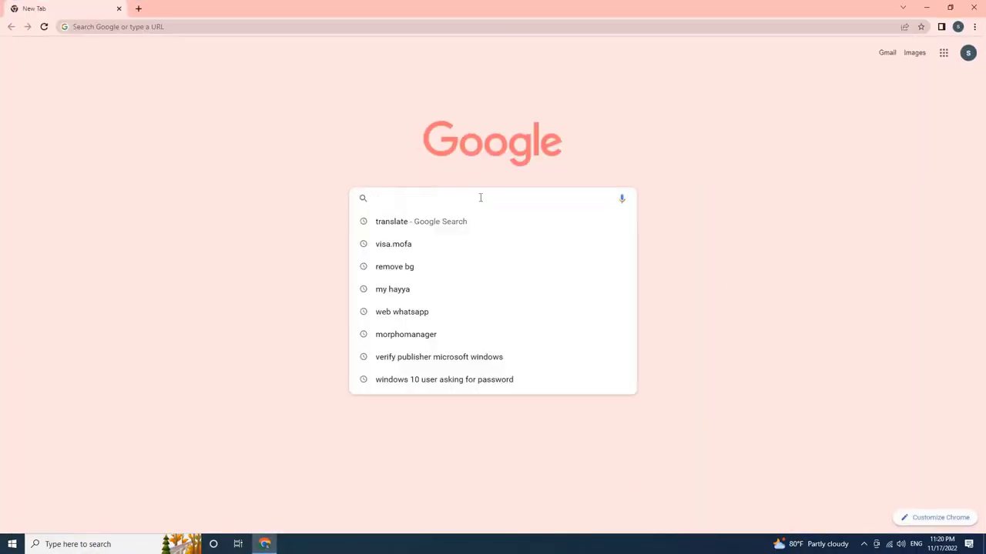
{"action": "type", "text": "visa."}
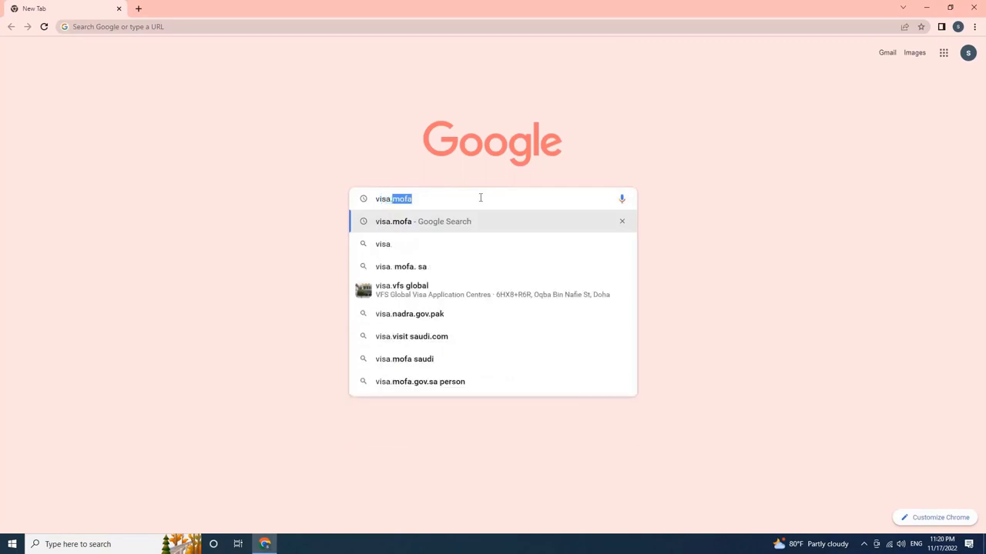
{"action": "type", "text": "mofa."}
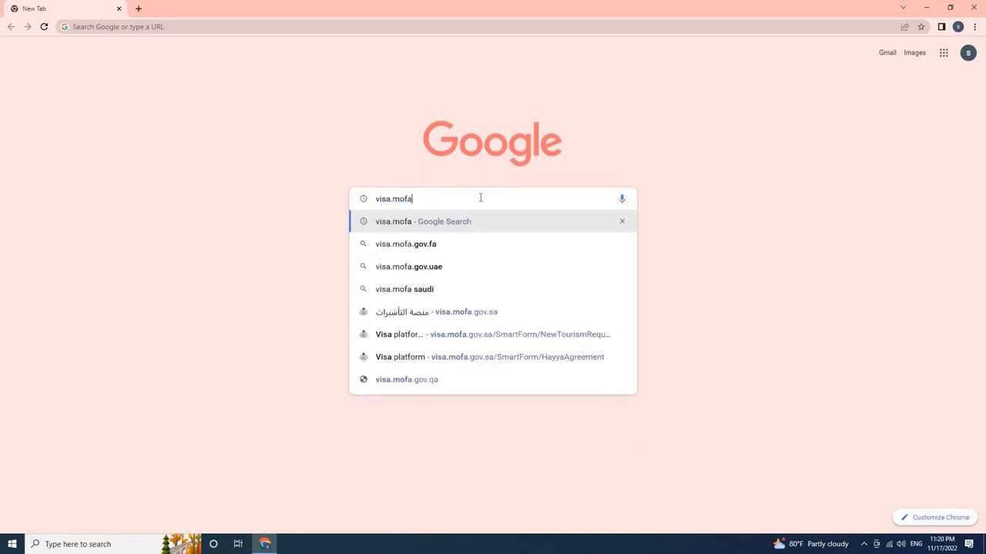
{"action": "type", "text": "gov"}
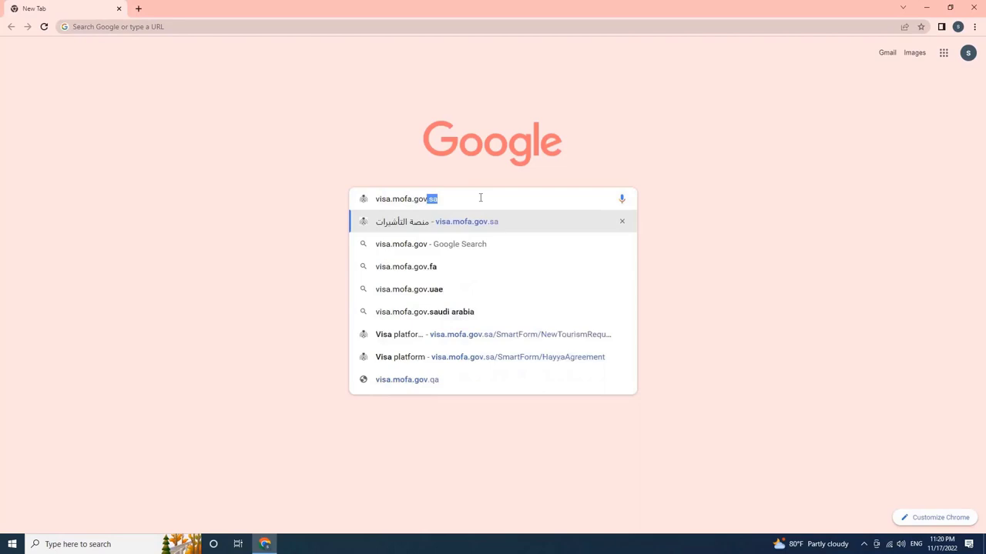
{"action": "type", "text": ".sa"}
{"action": "key", "text": "Return"}
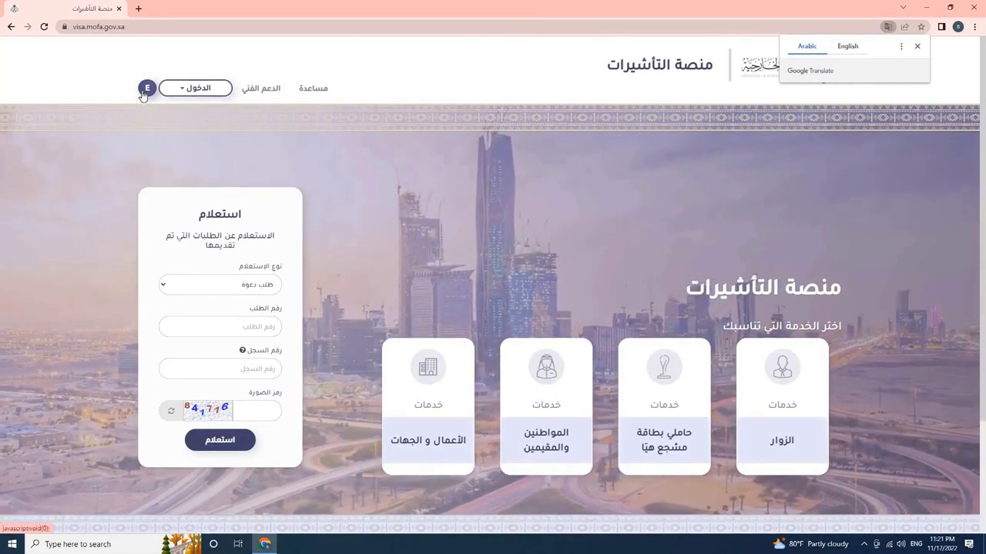
- Switch the visa platform to English and open the HAYYA Card Holders services
{"action": "left_click", "coordinate": [146, 89]}
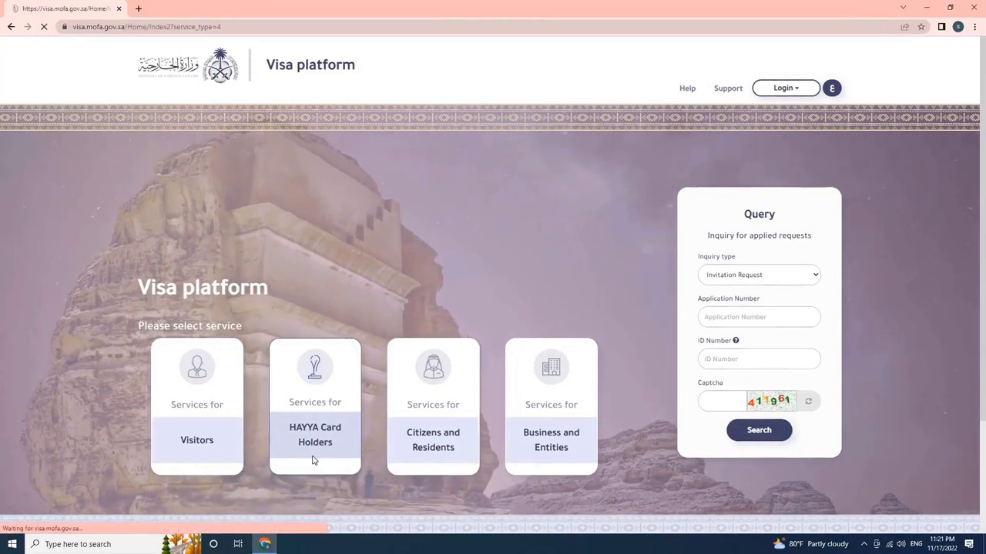
{"action": "left_click", "coordinate": [314, 461]}
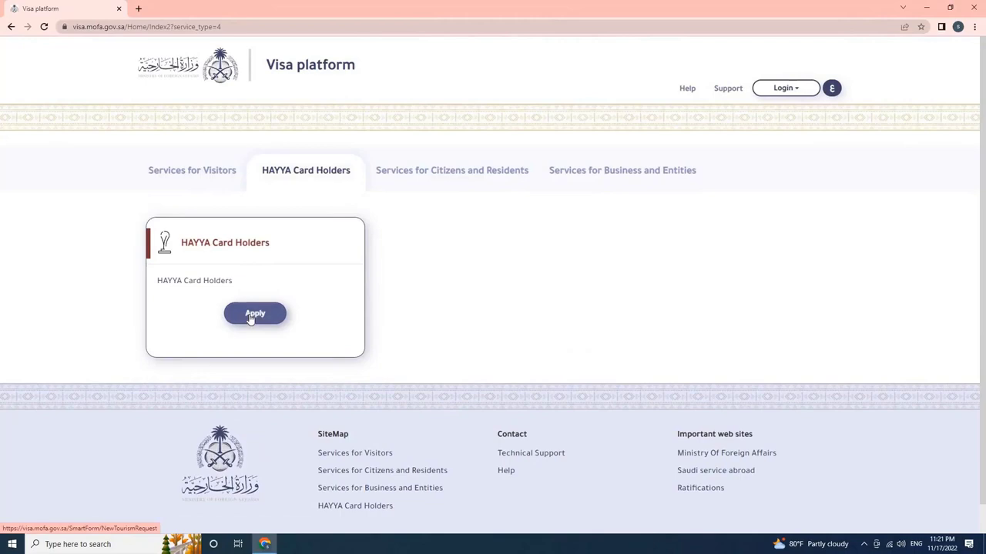
- Start the HAYYA card holder application, enter the captcha code and log in
{"action": "left_click", "coordinate": [254, 314]}
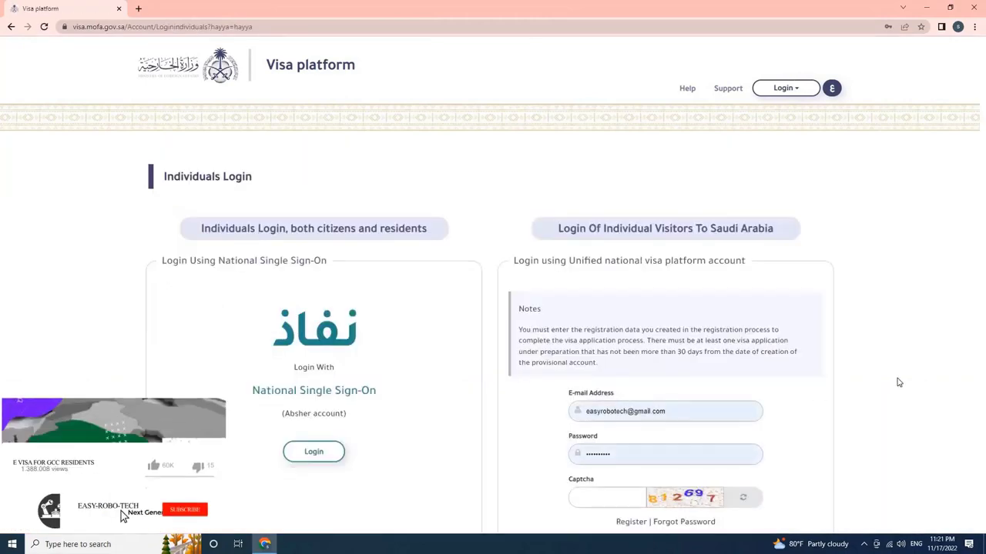
{"action": "scroll", "coordinate": [895, 381], "scroll_direction": "down", "scroll_amount": 2}
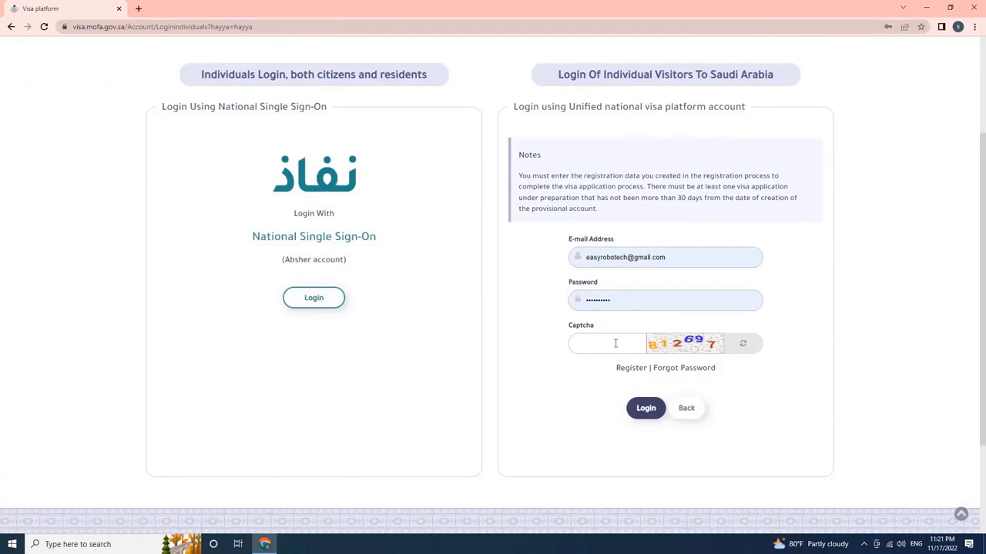
{"action": "left_click", "coordinate": [616, 343]}
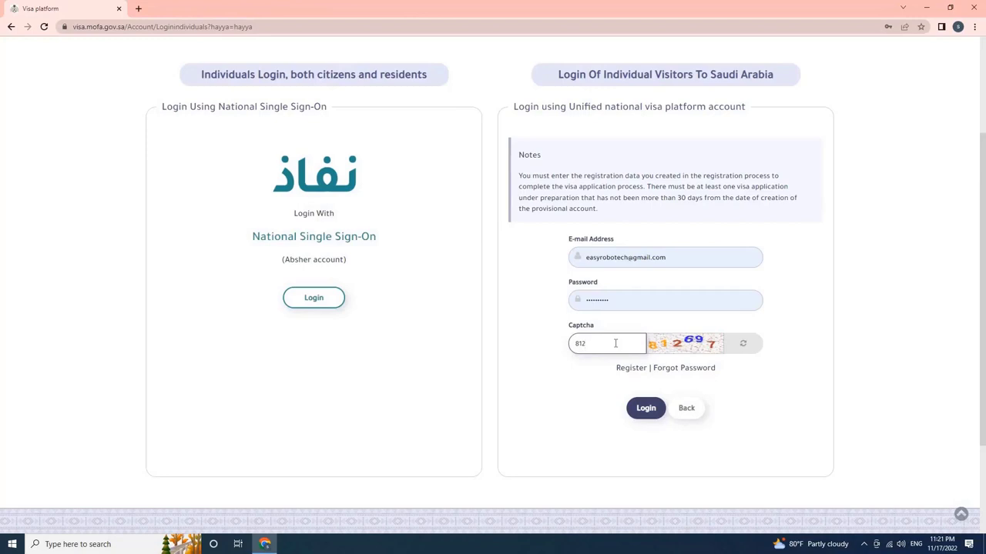
{"action": "left_click", "coordinate": [651, 414]}
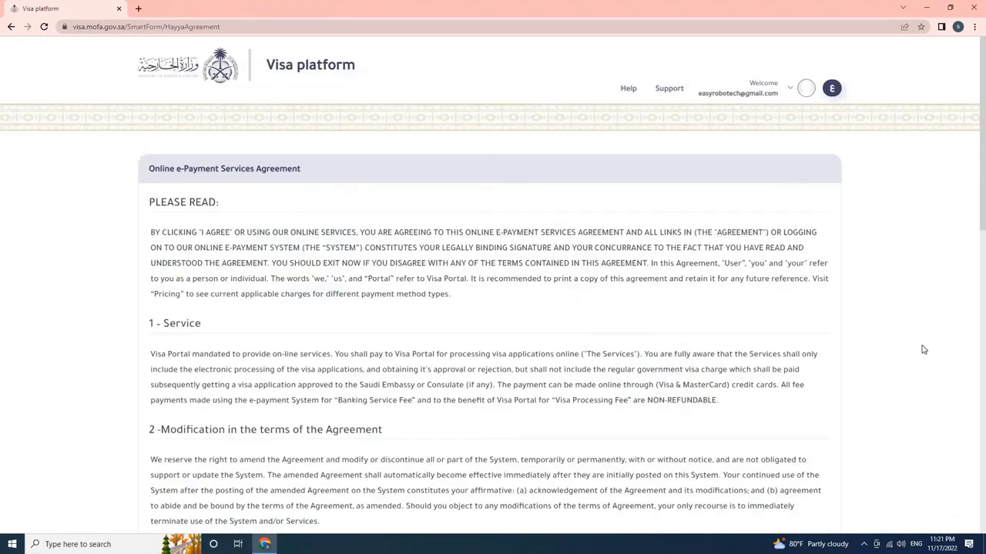
- Accept the e-payment services agreement and scroll through the biometrics declaration
{"action": "scroll", "coordinate": [924, 350], "scroll_direction": "down", "scroll_amount": 3}
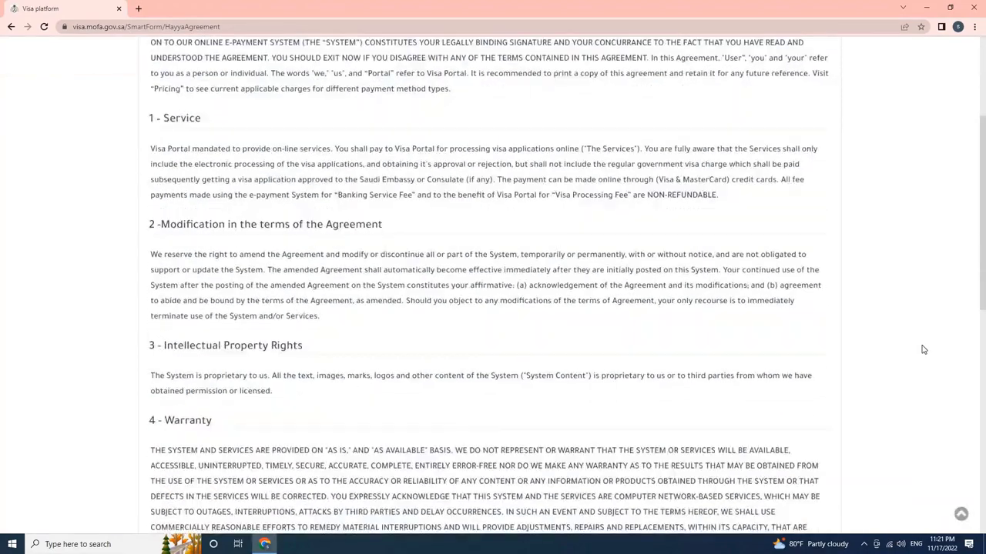
{"action": "scroll", "coordinate": [924, 349], "scroll_direction": "down", "scroll_amount": 3}
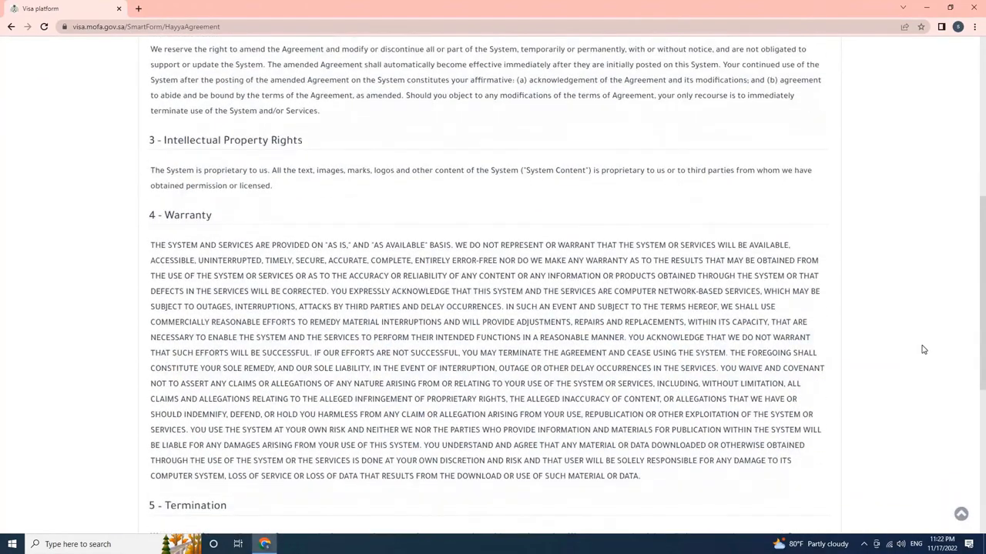
{"action": "scroll", "coordinate": [923, 349], "scroll_direction": "down", "scroll_amount": 3}
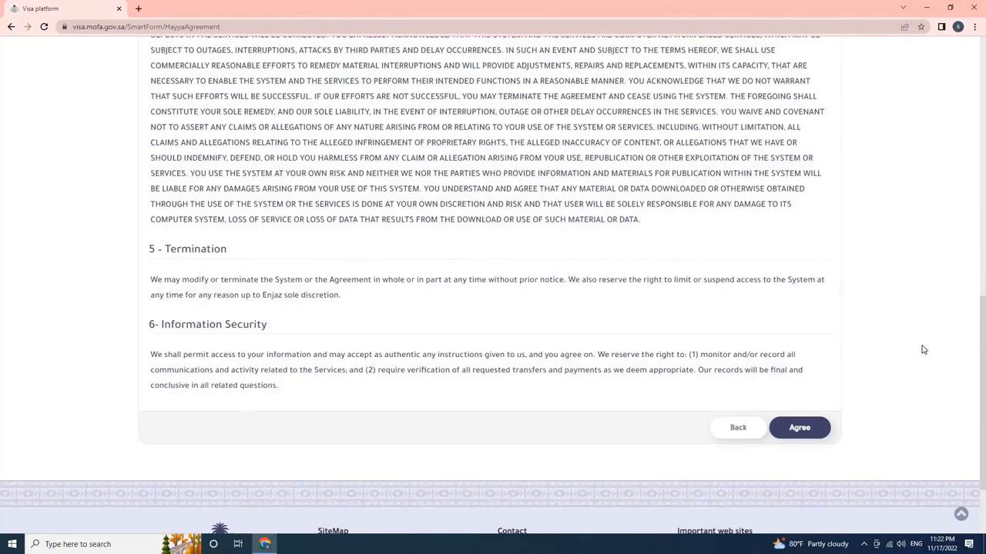
{"action": "left_click", "coordinate": [817, 436]}
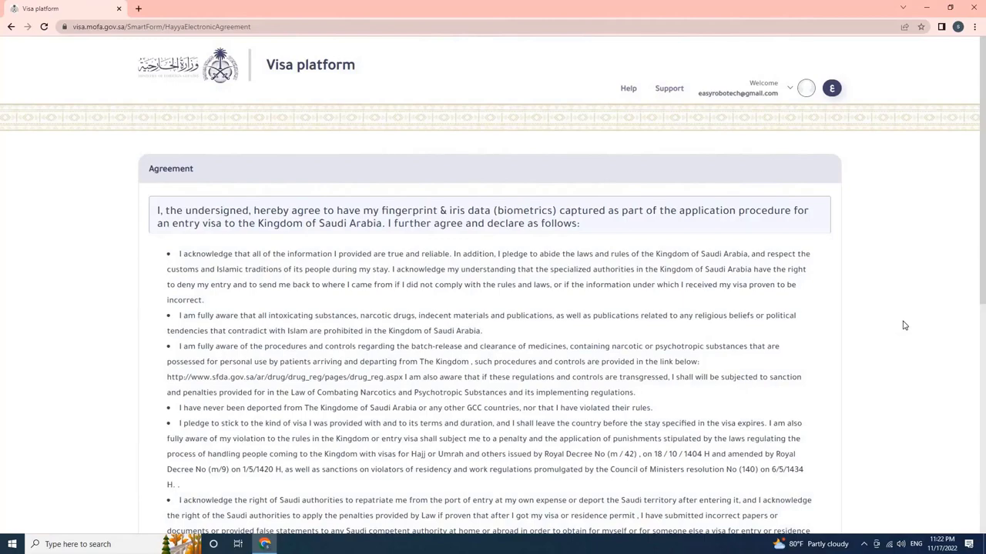
{"action": "scroll", "coordinate": [904, 325], "scroll_direction": "down", "scroll_amount": 4}
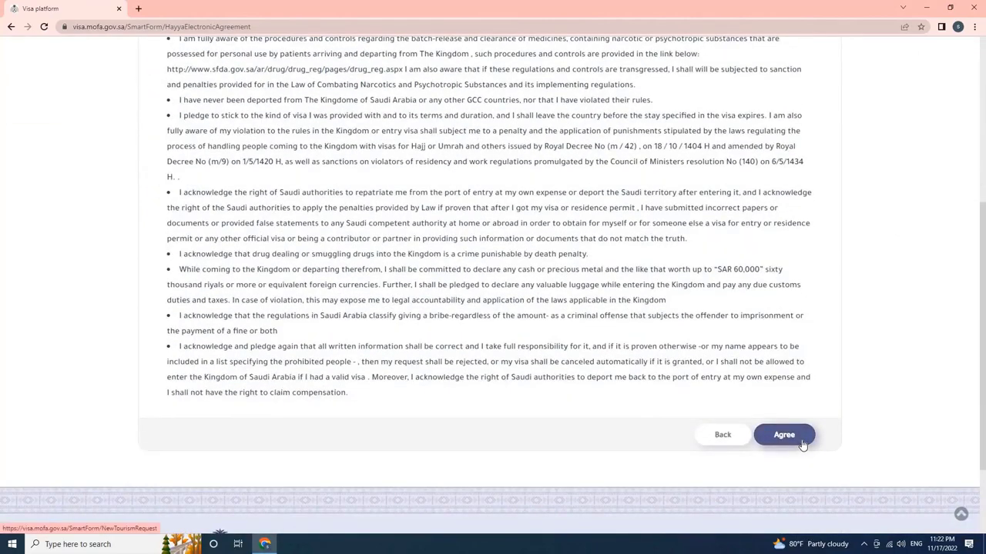
- Accept the declaration and set residence country to India on the new tourism visa form
{"action": "left_click", "coordinate": [801, 445]}
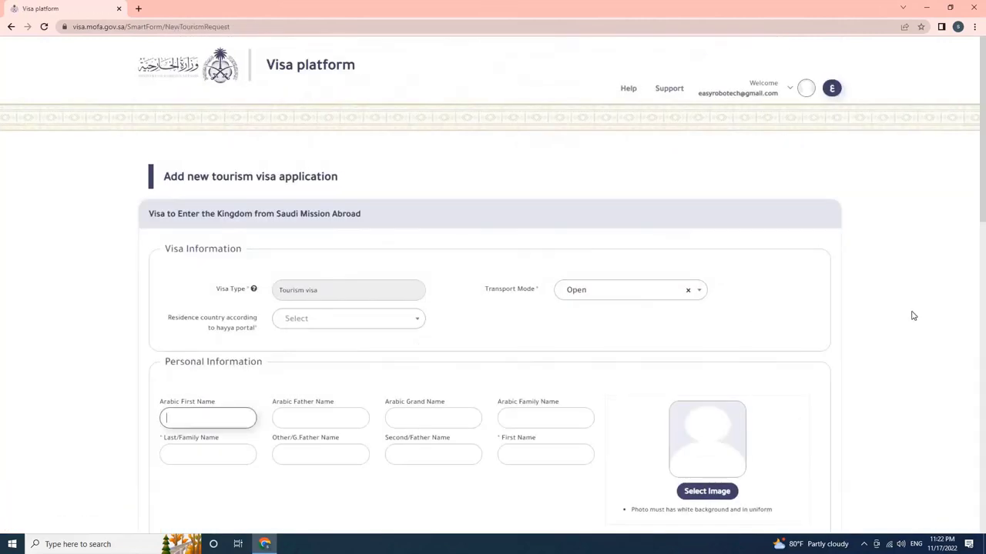
{"action": "left_click", "coordinate": [416, 325]}
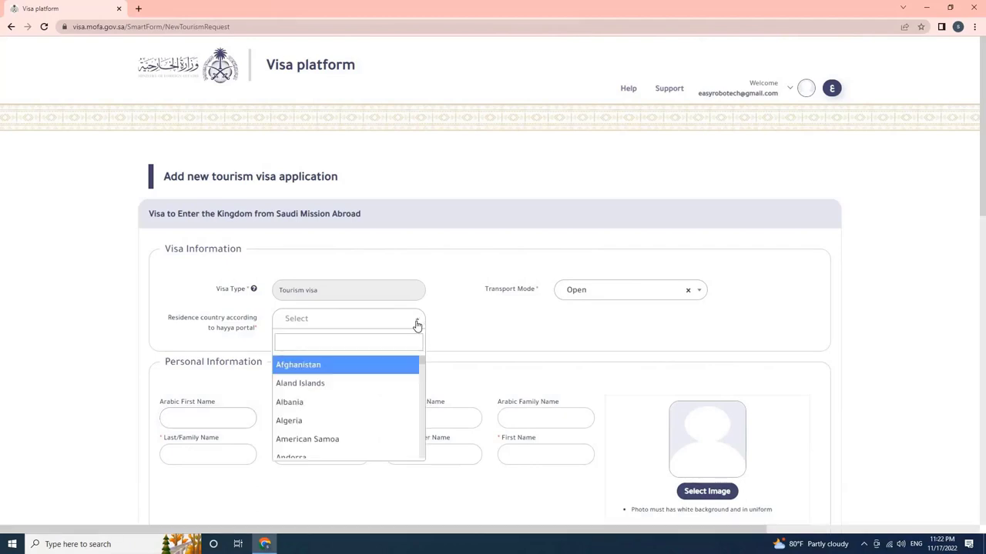
{"action": "type", "text": "ind"}
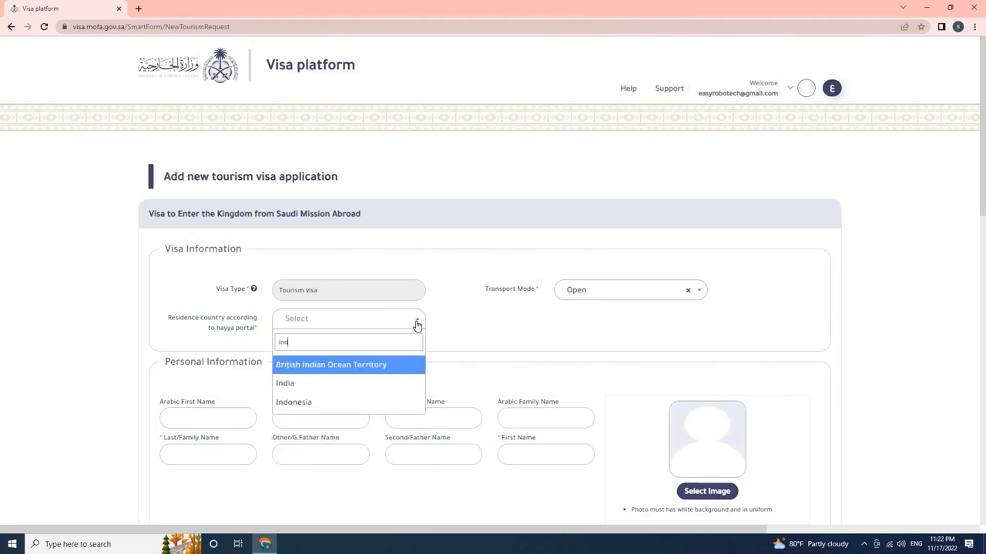
{"action": "key", "text": "Down"}
{"action": "key", "text": "Return"}
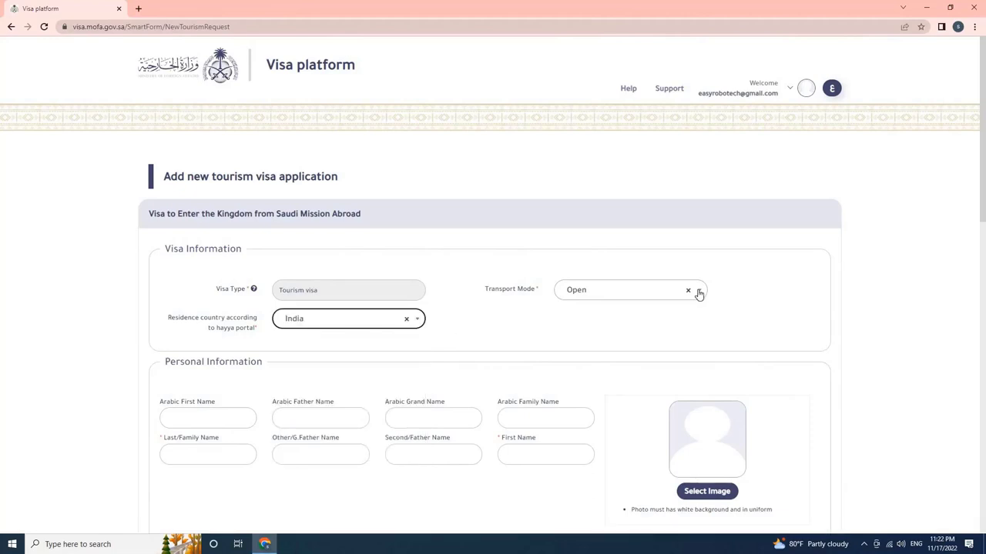
- Set the transport mode to Open
{"action": "left_click", "coordinate": [699, 294]}
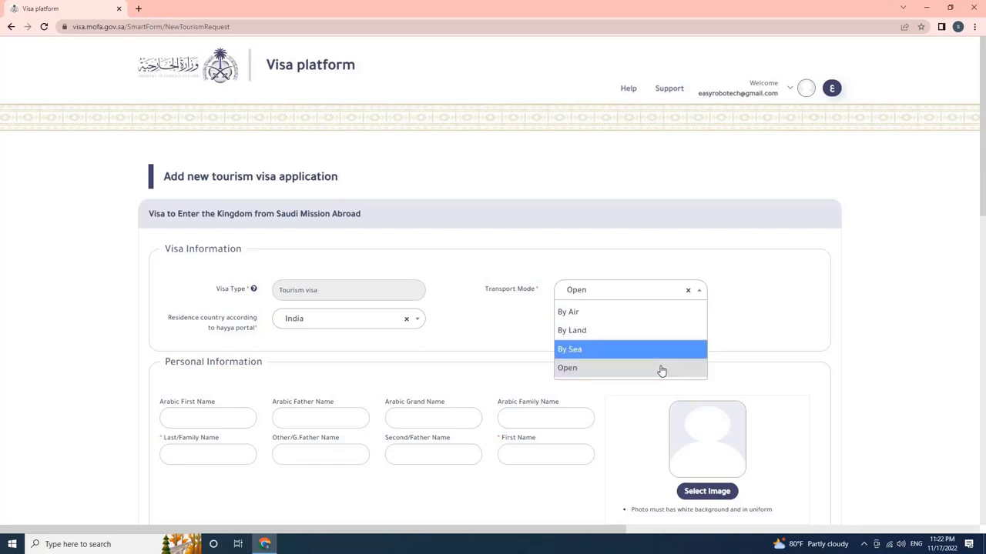
{"action": "left_click", "coordinate": [752, 345]}
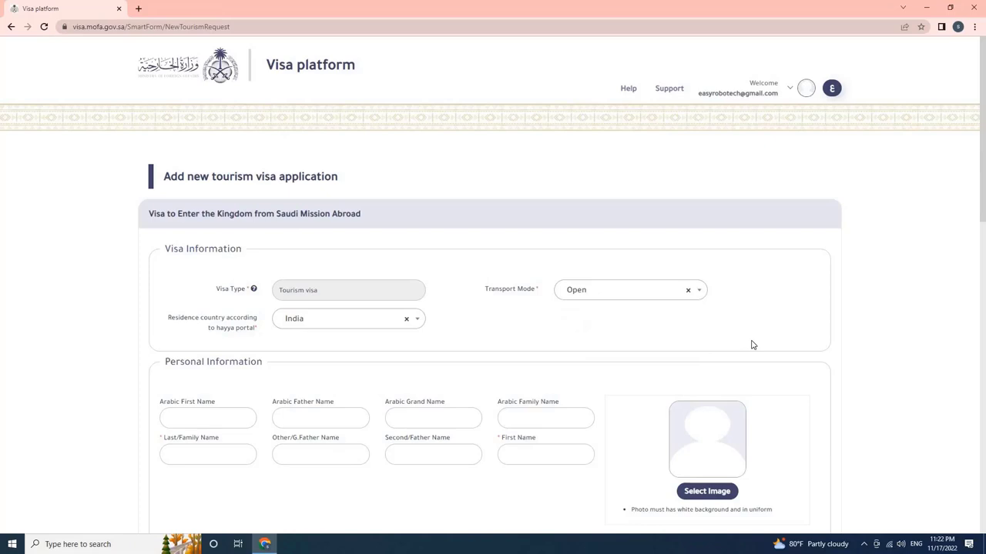
{"action": "scroll", "coordinate": [724, 347], "scroll_direction": "down", "scroll_amount": 2}
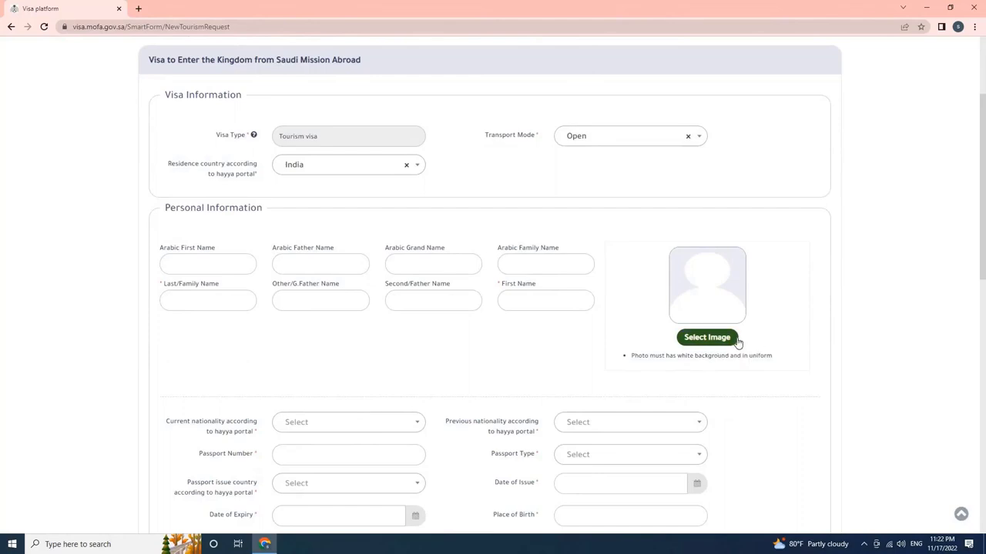
- Upload the applicant's photo file through Select Image
{"action": "left_click", "coordinate": [689, 335]}
{"action": "left_click", "coordinate": [402, 97]}
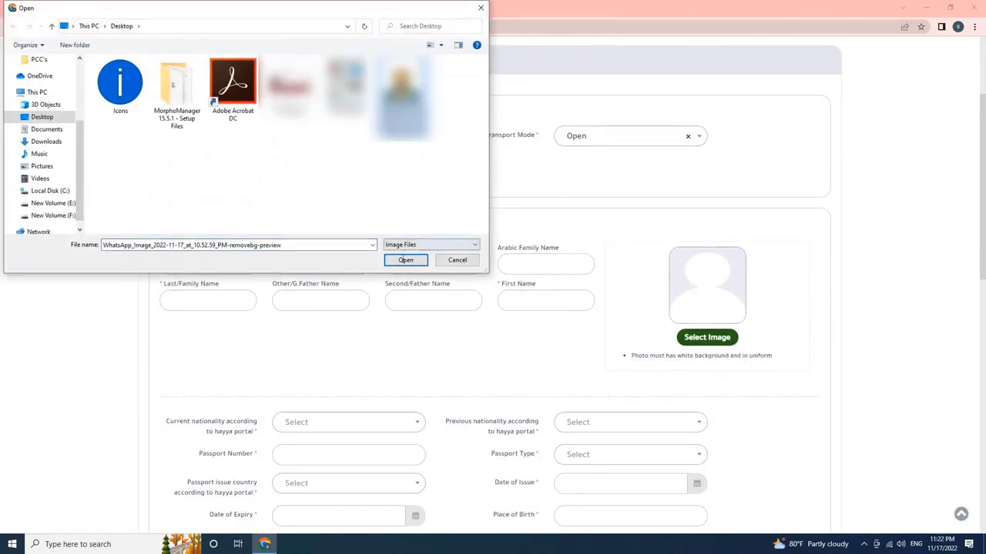
{"action": "left_click", "coordinate": [402, 260]}
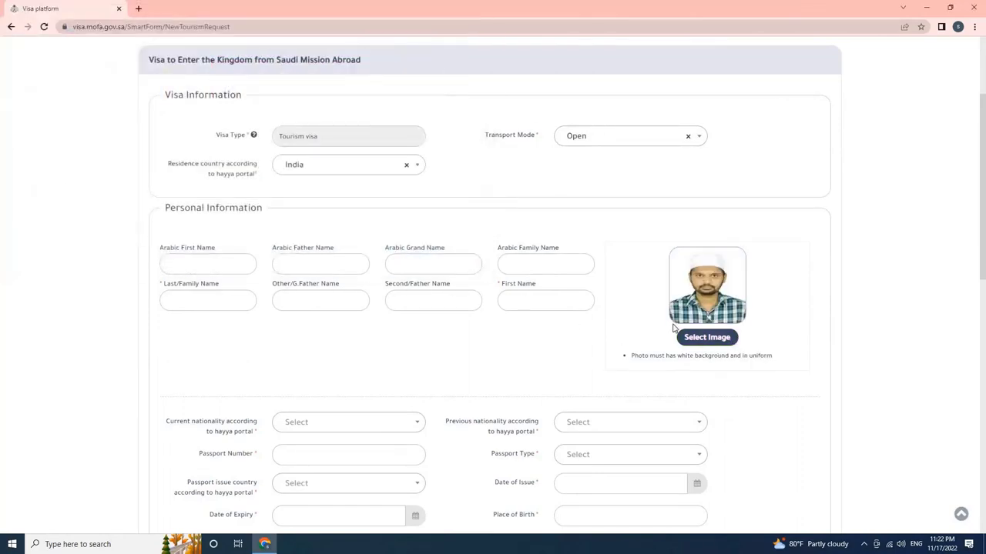
- Paste the applicant's Arabic first, father and family names
{"action": "left_click", "coordinate": [236, 268]}
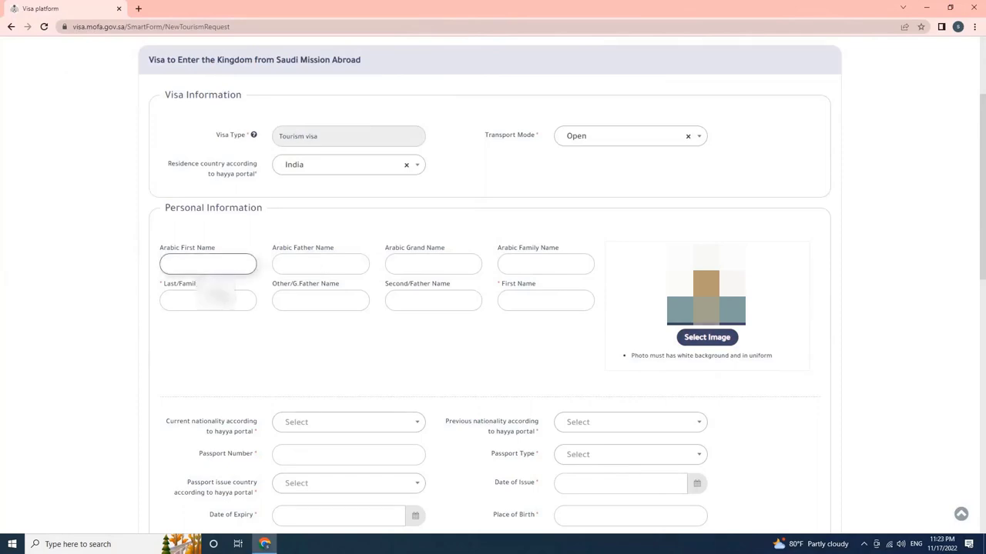
{"action": "key", "text": "ctrl+v"}
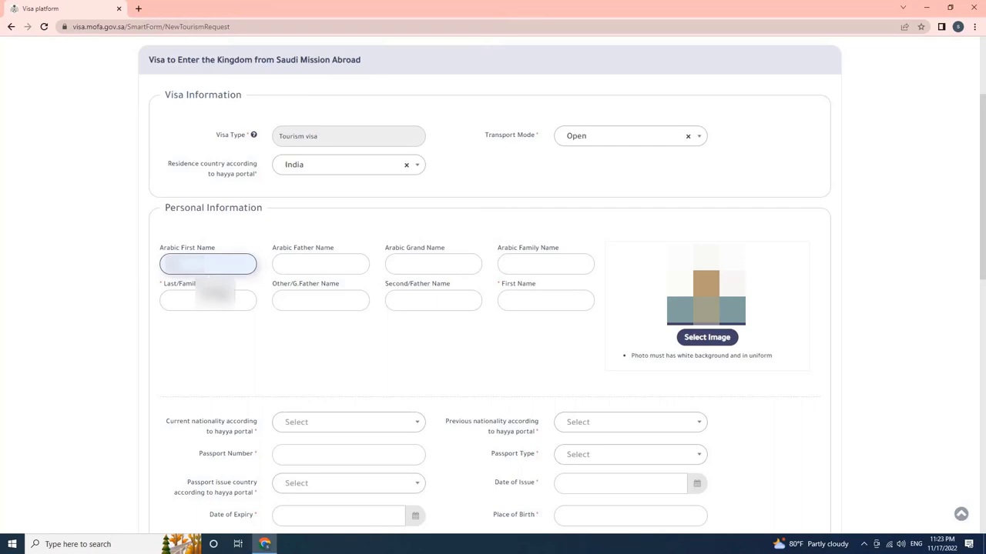
{"action": "left_click", "coordinate": [332, 263]}
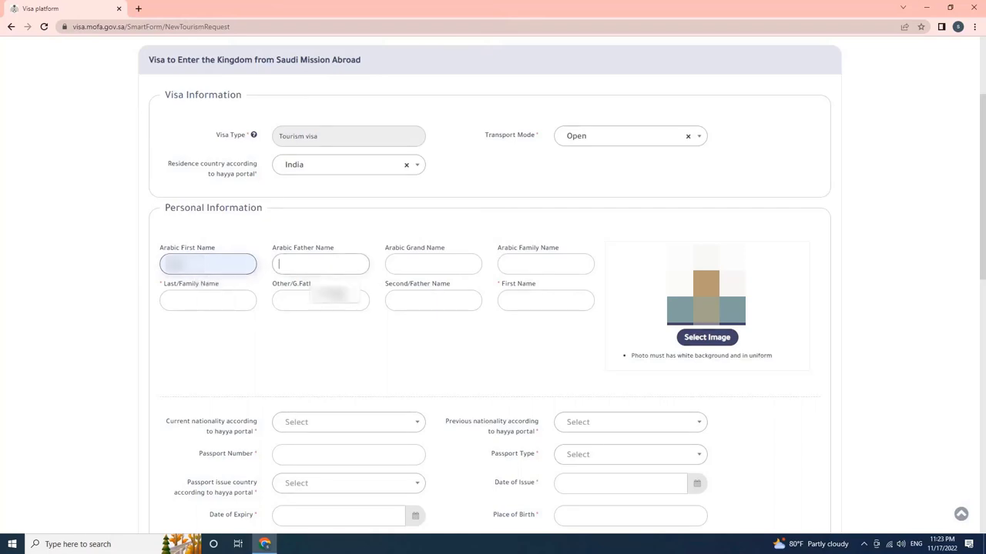
{"action": "key", "text": "ctrl+v"}
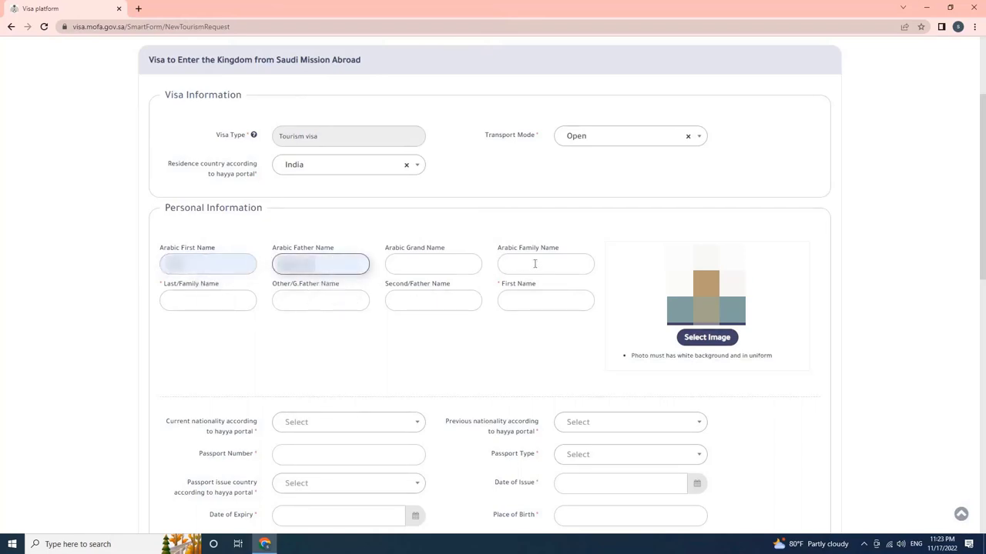
{"action": "left_click", "coordinate": [563, 263]}
{"action": "key", "text": "ctrl+v"}
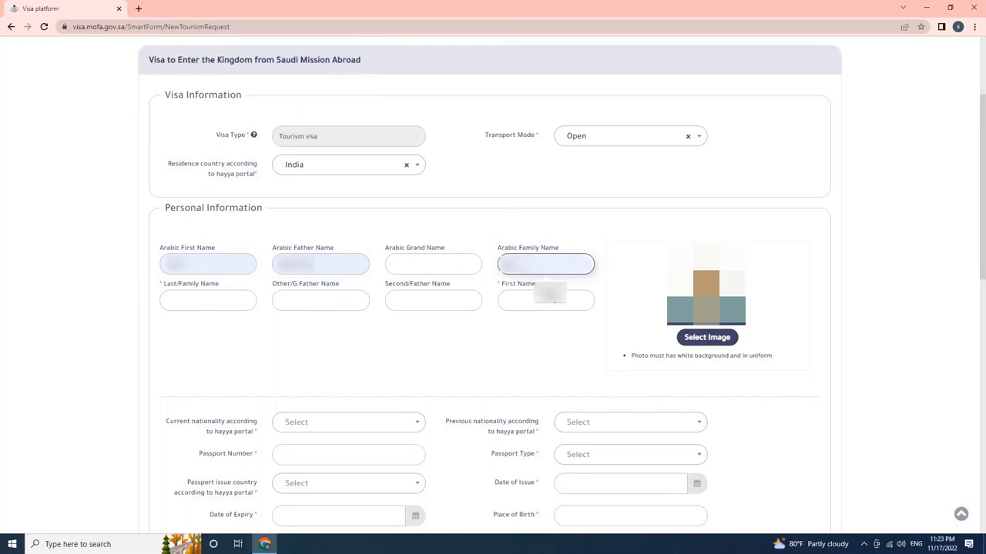
- Paste the applicant's English first, grandfather and last names
{"action": "left_click", "coordinate": [531, 299]}
{"action": "key", "text": "ctrl+v"}
{"action": "left_click", "coordinate": [330, 301]}
{"action": "key", "text": "ctrl+v"}
{"action": "left_click", "coordinate": [208, 302]}
{"action": "key", "text": "ctrl+v"}
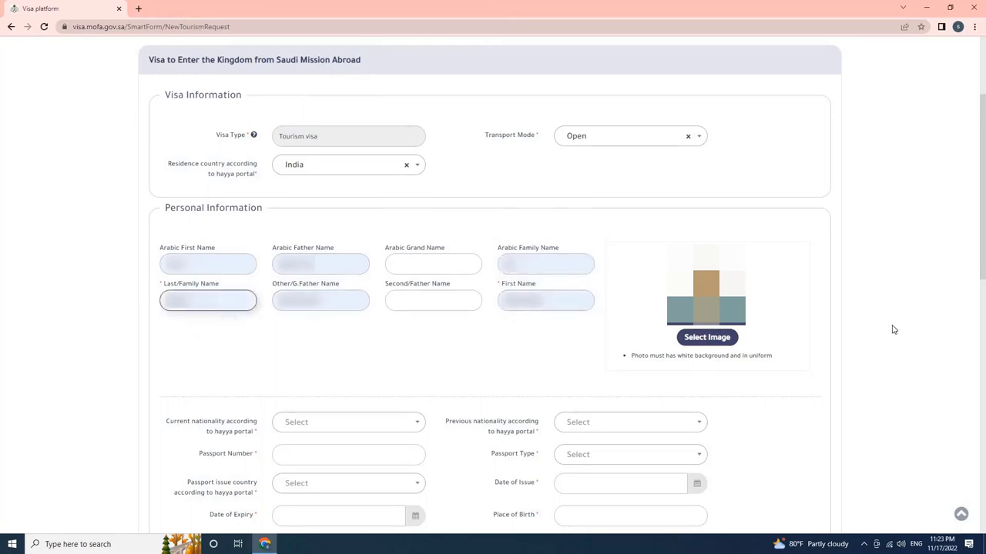
- Set current nationality to India and fill in the saved passport number
{"action": "scroll", "coordinate": [893, 330], "scroll_direction": "down", "scroll_amount": 2}
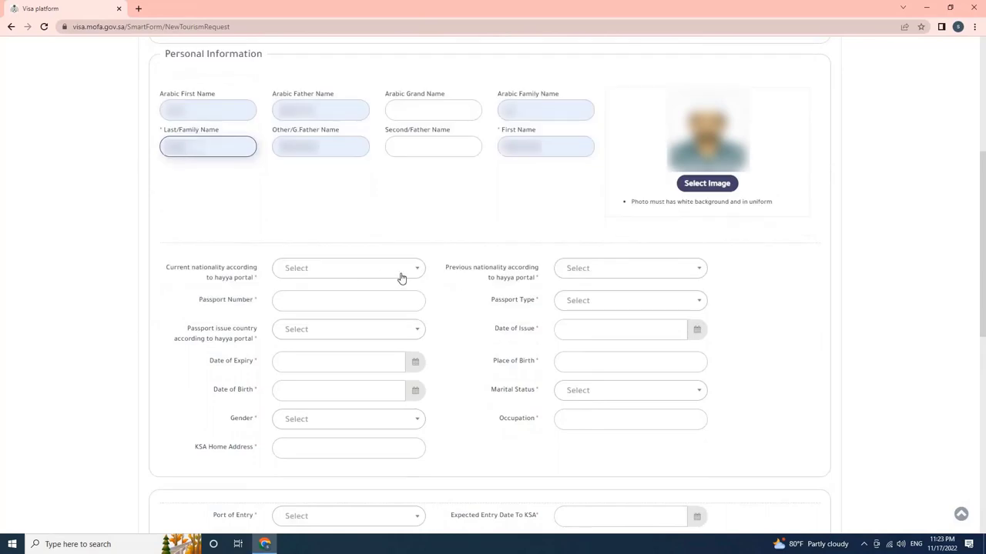
{"action": "left_click", "coordinate": [406, 268]}
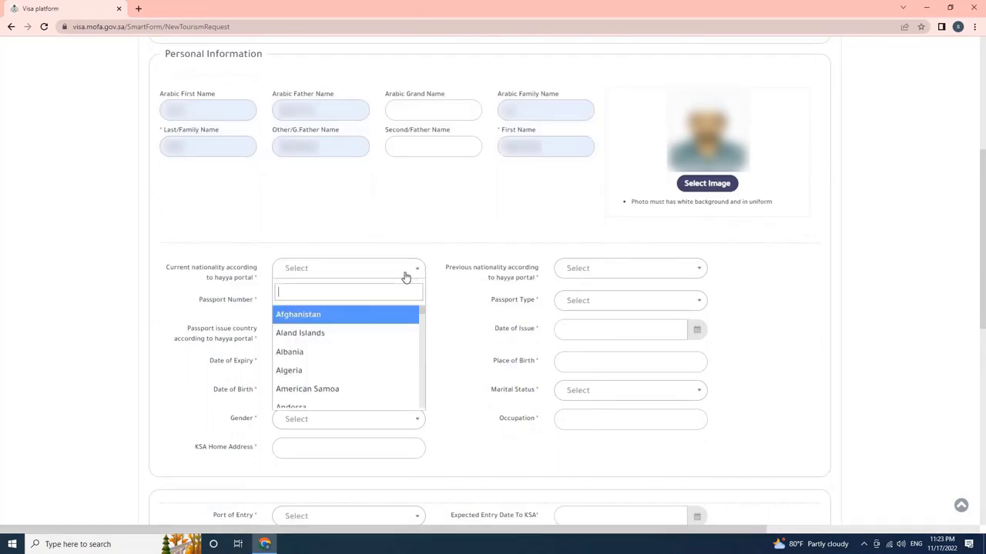
{"action": "type", "text": "indi"}
{"action": "key", "text": "Down"}
{"action": "key", "text": "Return"}
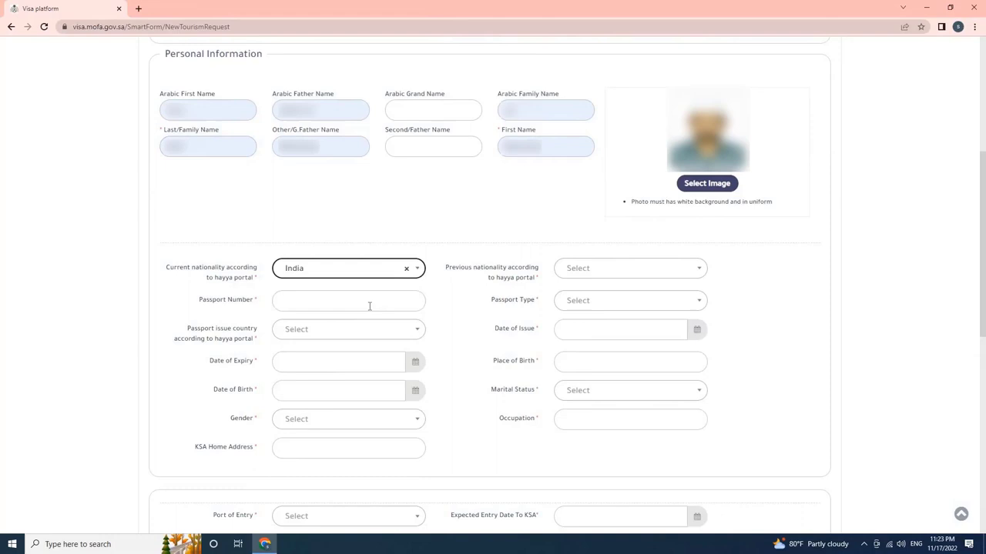
{"action": "left_click", "coordinate": [369, 306]}
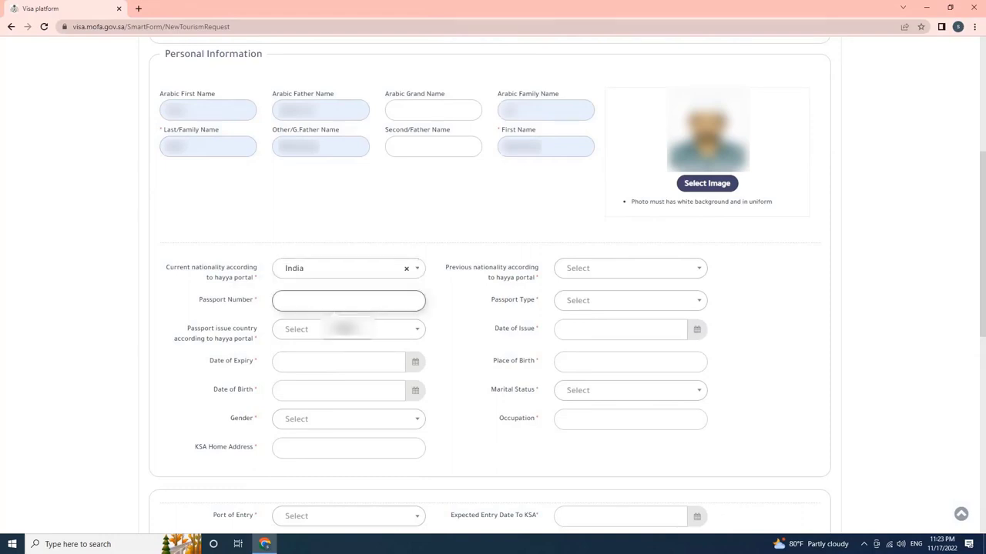
{"action": "left_click", "coordinate": [391, 331]}
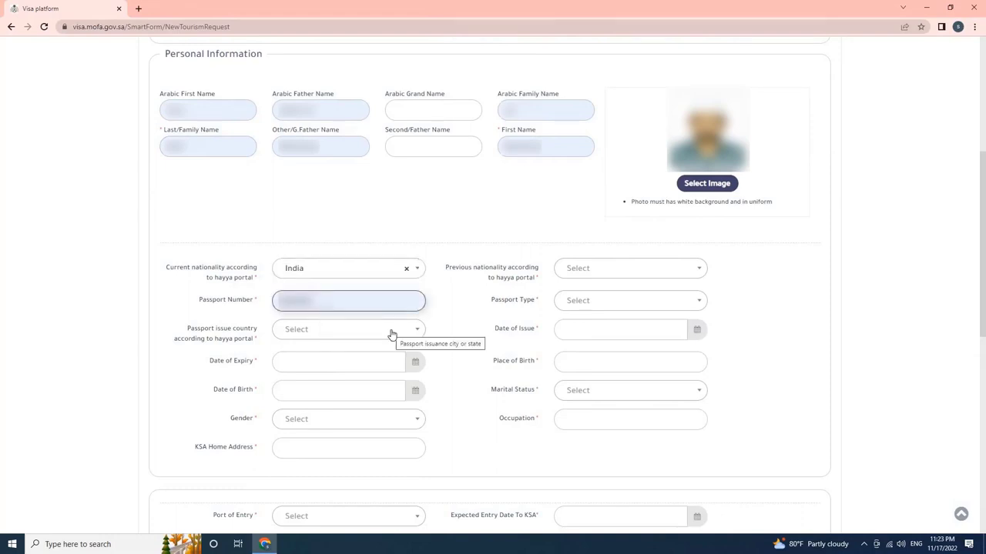
- Set passport issue country to India and passport expiry date to 2032/07/27
{"action": "left_click", "coordinate": [391, 333]}
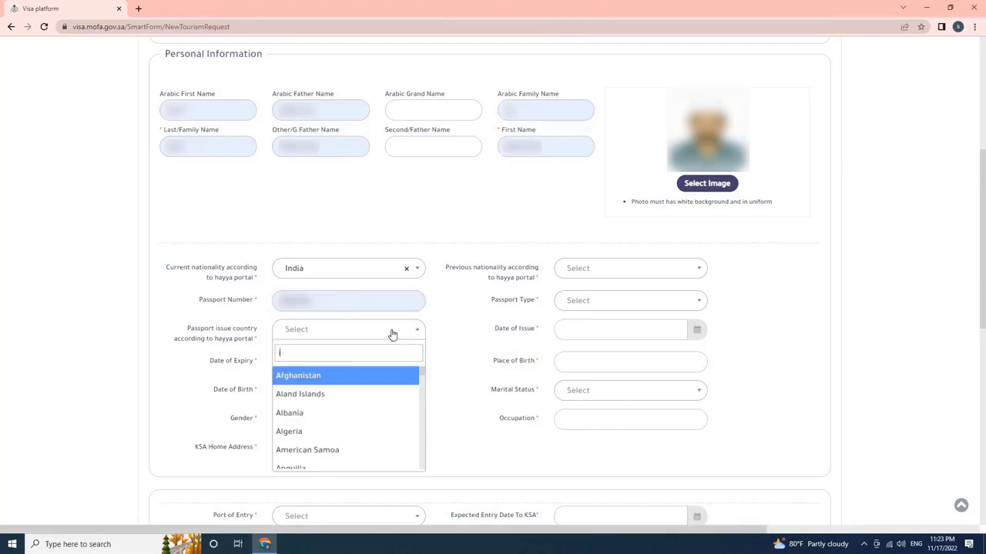
{"action": "type", "text": "indi"}
{"action": "key", "text": "Down"}
{"action": "key", "text": "Return"}
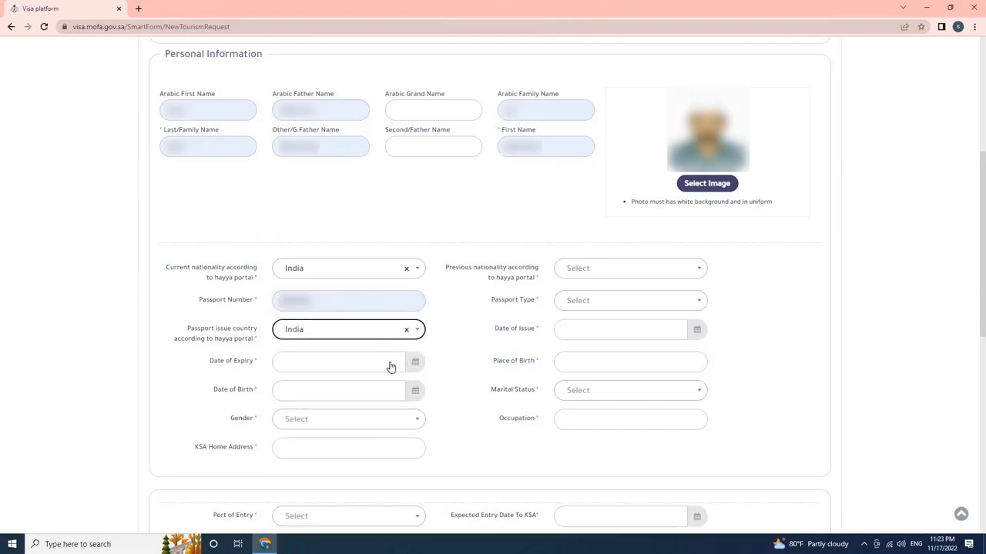
{"action": "left_click", "coordinate": [391, 367]}
{"action": "left_click", "coordinate": [389, 386]}
{"action": "left_click", "coordinate": [385, 264]}
{"action": "left_click", "coordinate": [336, 386]}
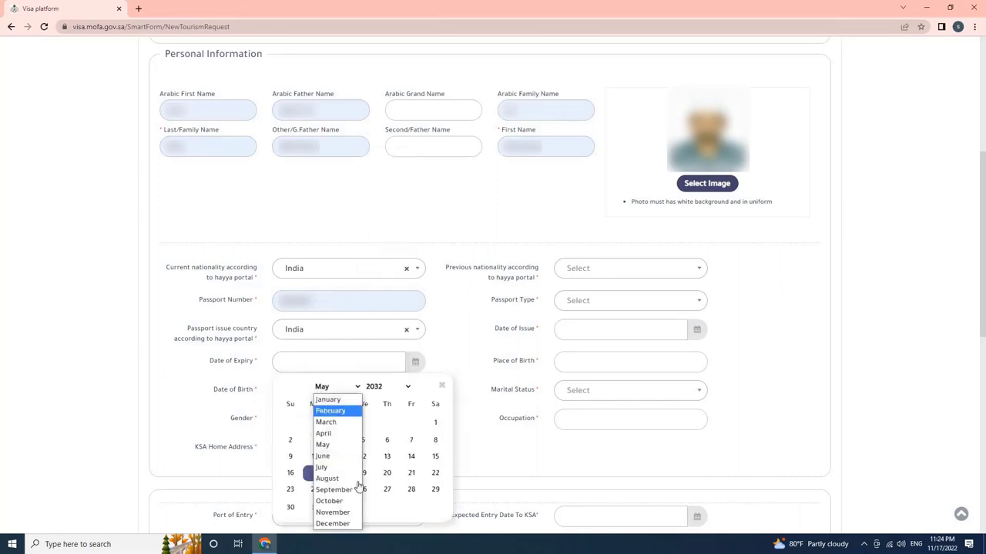
{"action": "left_click", "coordinate": [321, 467]}
{"action": "left_click", "coordinate": [336, 489]}
- Set the date of birth to 1949/07/18
{"action": "left_click", "coordinate": [362, 390]}
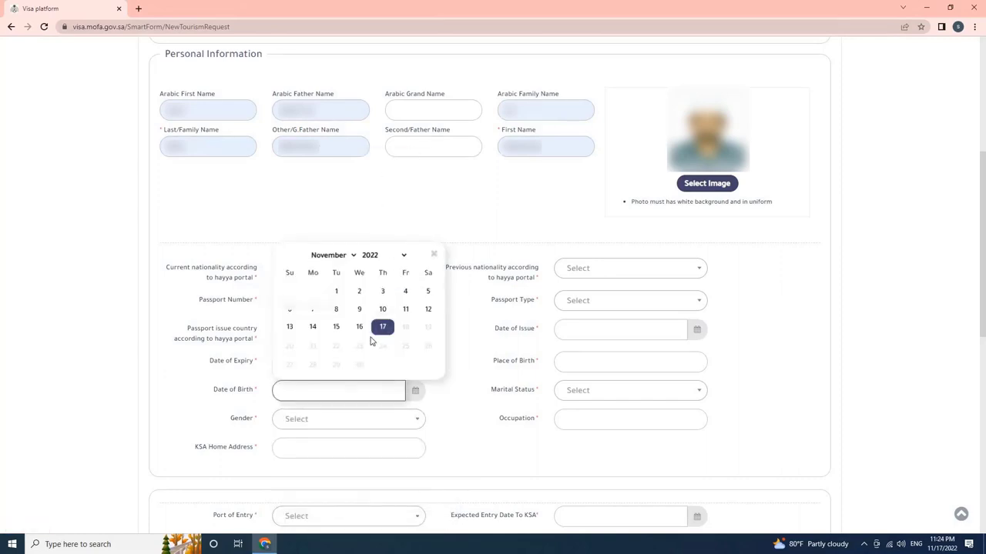
{"action": "left_click", "coordinate": [377, 254]}
{"action": "scroll", "coordinate": [381, 362], "scroll_direction": "up", "scroll_amount": 10}
{"action": "left_click", "coordinate": [382, 378]}
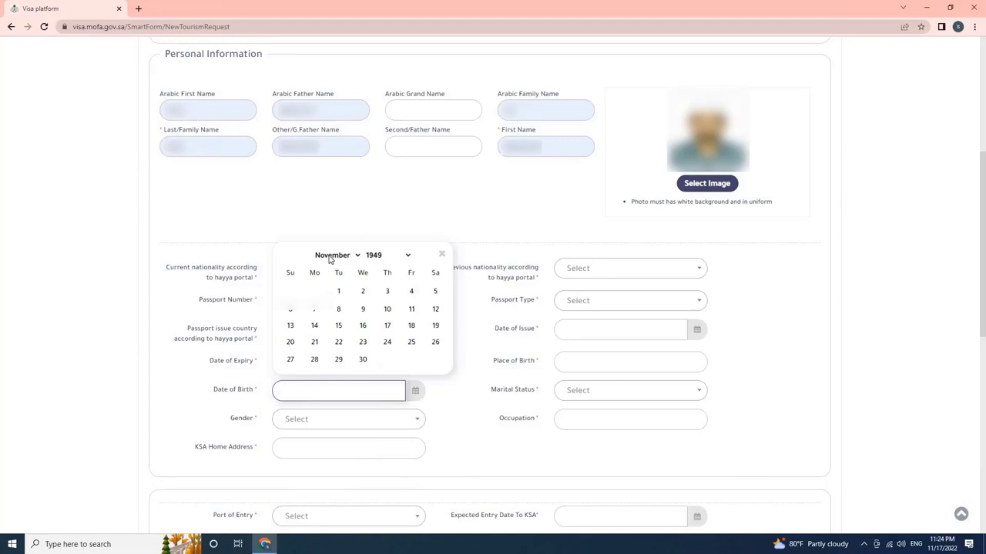
{"action": "left_click", "coordinate": [332, 256]}
{"action": "left_click", "coordinate": [330, 335]}
{"action": "left_click", "coordinate": [314, 341]}
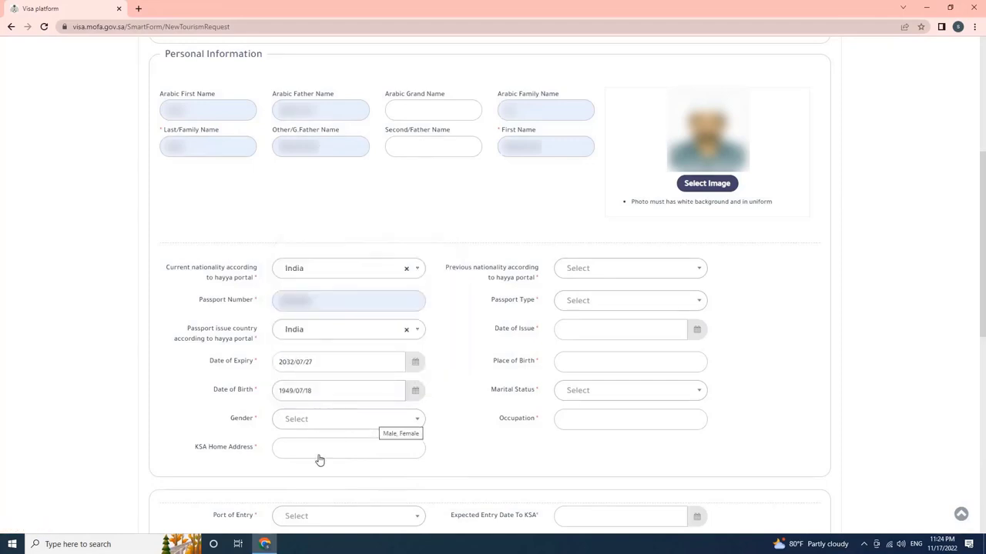
- Set gender to Male, fill the KSA home address, and set previous nationality to India
{"action": "left_click", "coordinate": [343, 421]}
{"action": "left_click", "coordinate": [353, 459]}
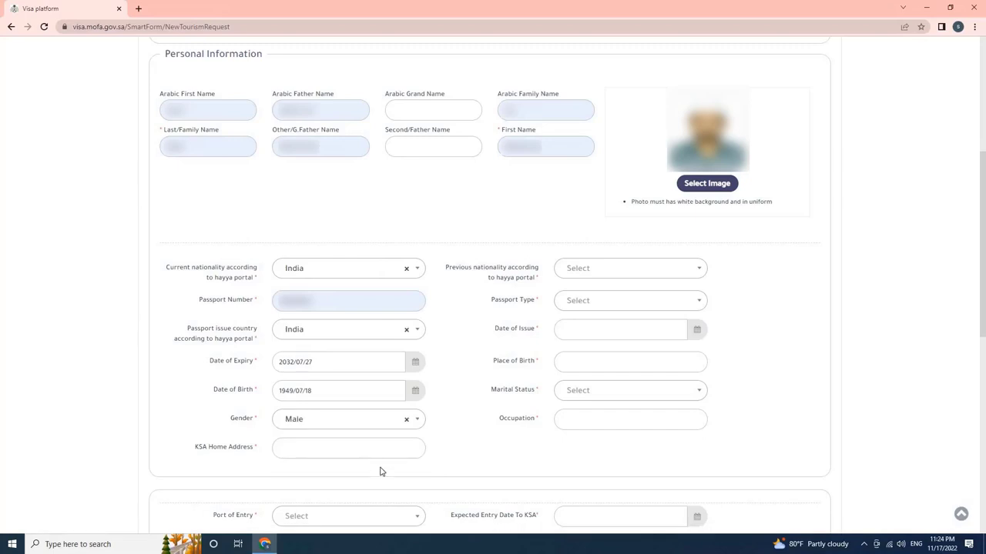
{"action": "left_click", "coordinate": [362, 449]}
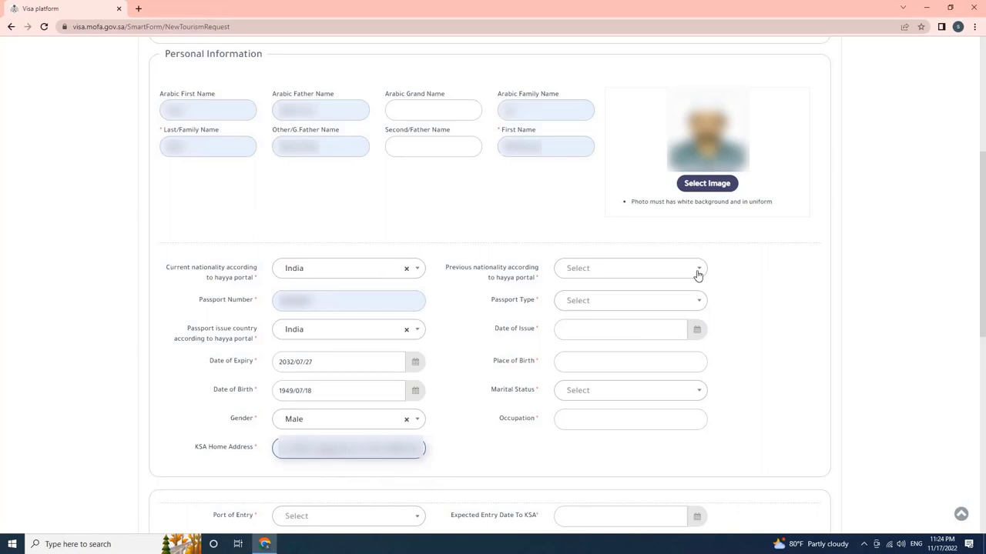
{"action": "key", "text": "Tab"}
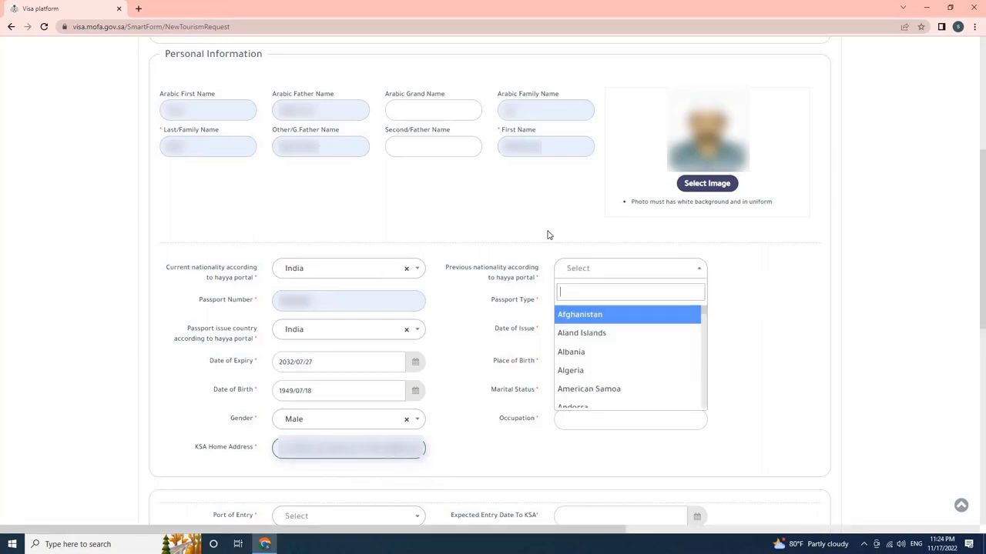
{"action": "type", "text": "ind"}
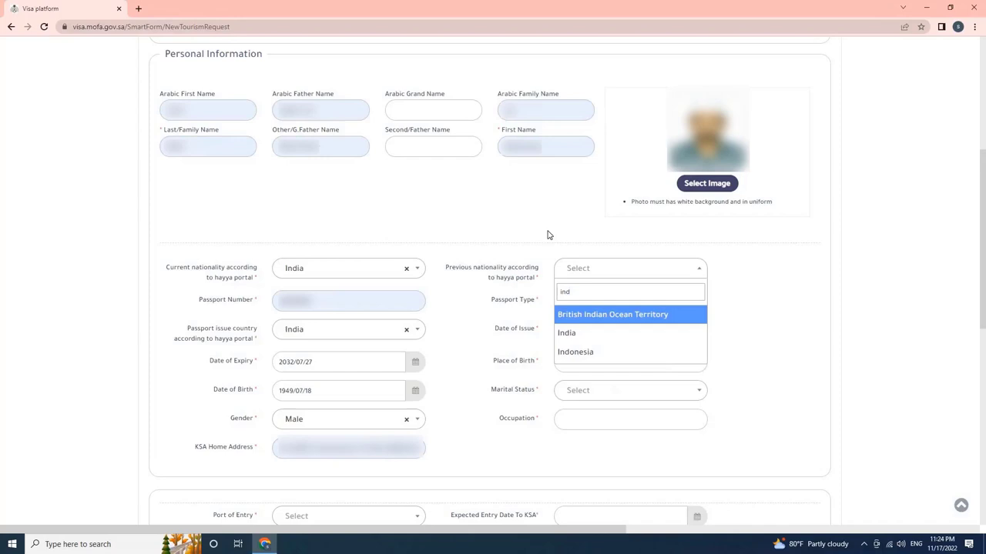
{"action": "key", "text": "Down"}
{"action": "key", "text": "Return"}
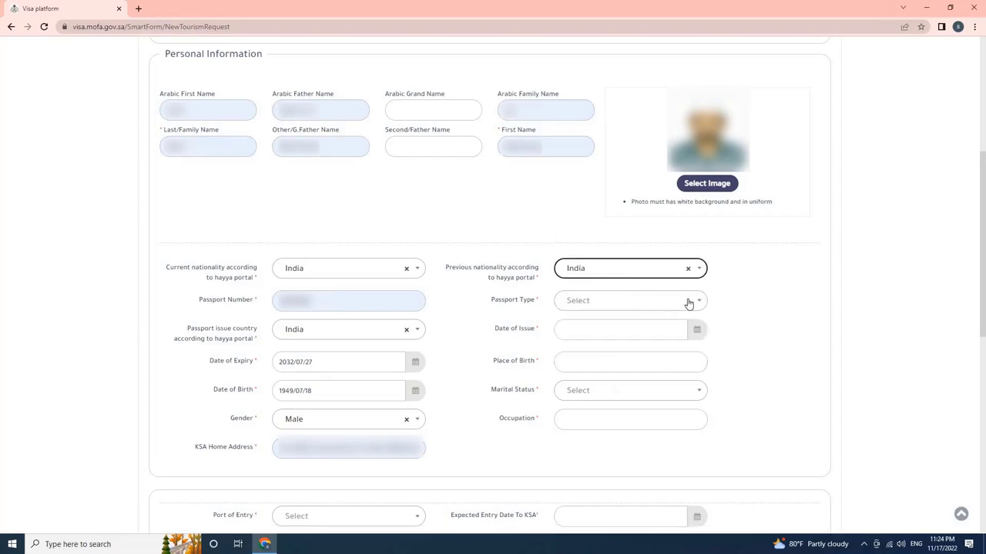
- Set passport type to Normal with issue date 2018/11/06
{"action": "left_click", "coordinate": [688, 304]}
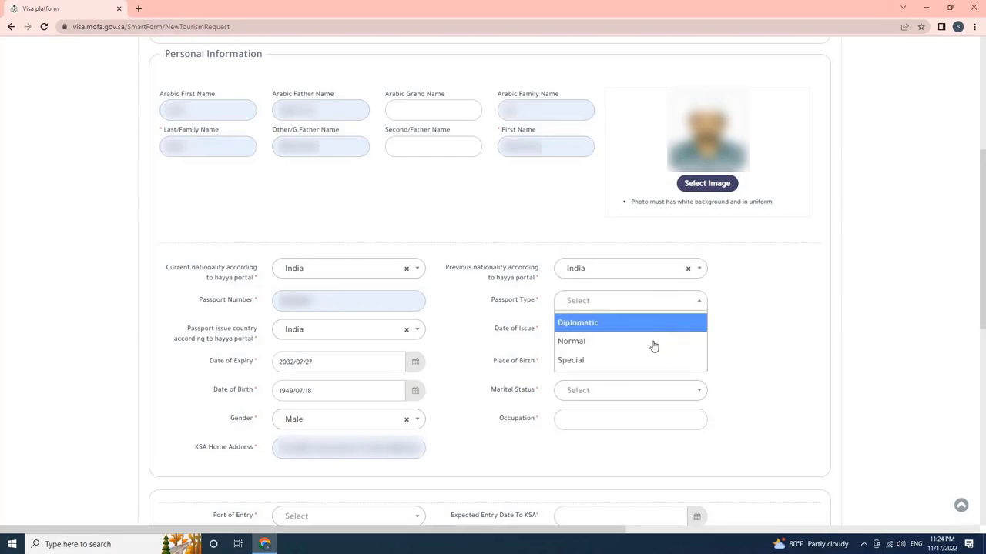
{"action": "left_click", "coordinate": [654, 339]}
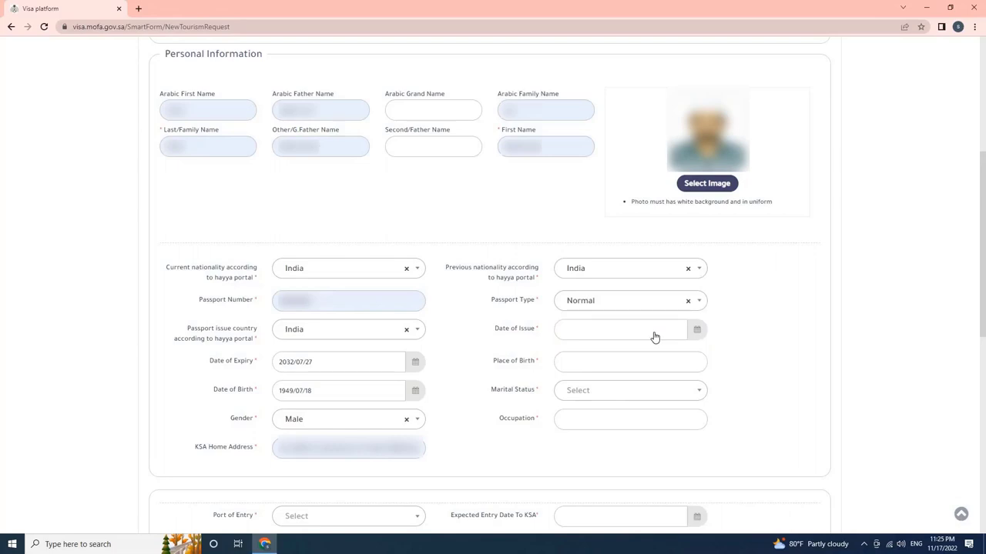
{"action": "left_click", "coordinate": [653, 331]}
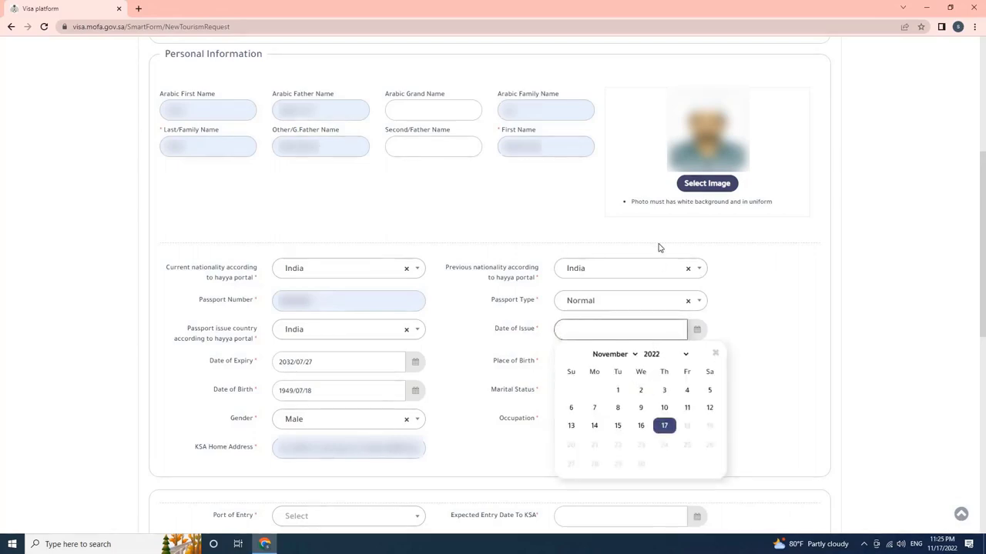
{"action": "left_click", "coordinate": [652, 354]}
{"action": "left_click", "coordinate": [662, 295]}
{"action": "left_click", "coordinate": [617, 408]}
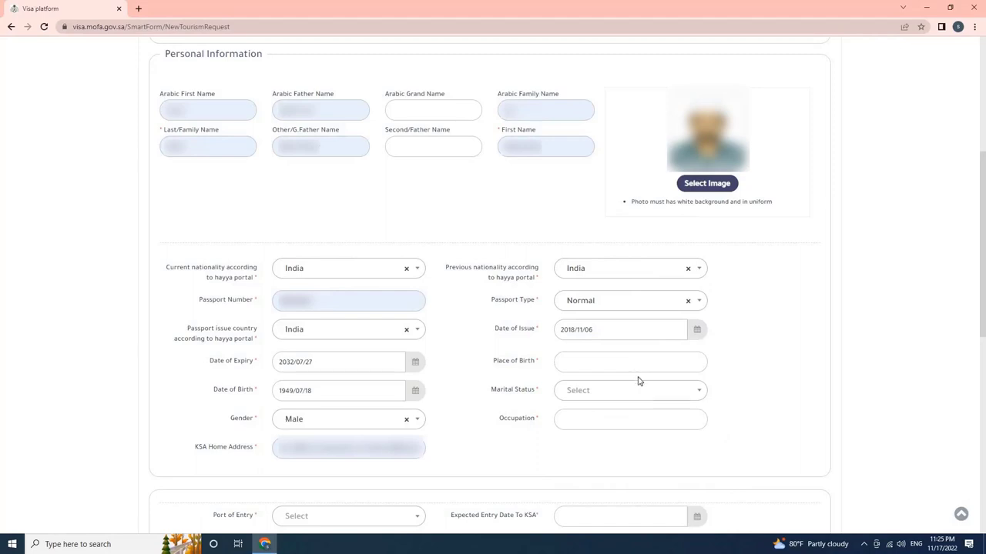
- Fill the saved place of birth, marital status Other, and occupation Product Engineer
{"action": "key", "text": "Tab"}
{"action": "left_click", "coordinate": [627, 390]}
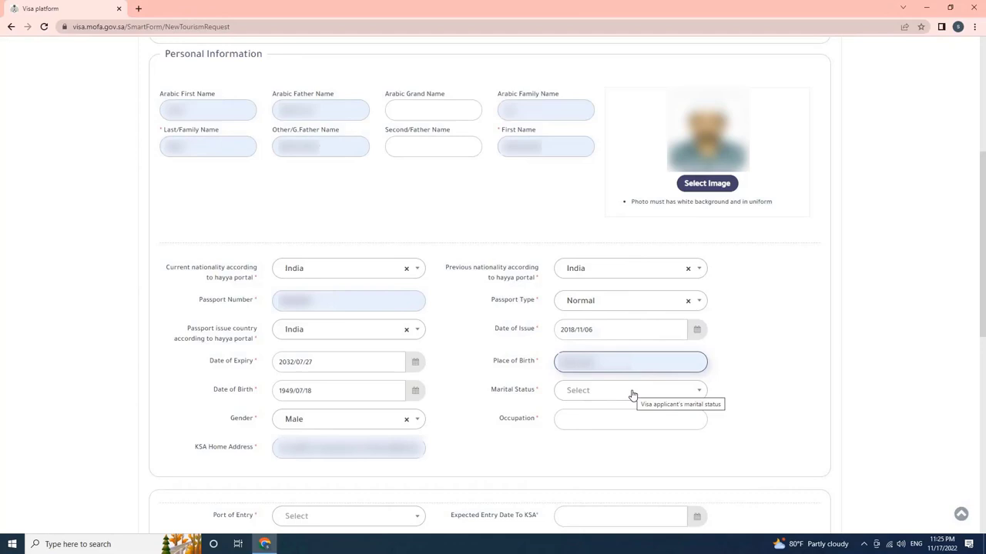
{"action": "key", "text": "Tab"}
{"action": "key", "text": "Down"}
{"action": "key", "text": "Down"}
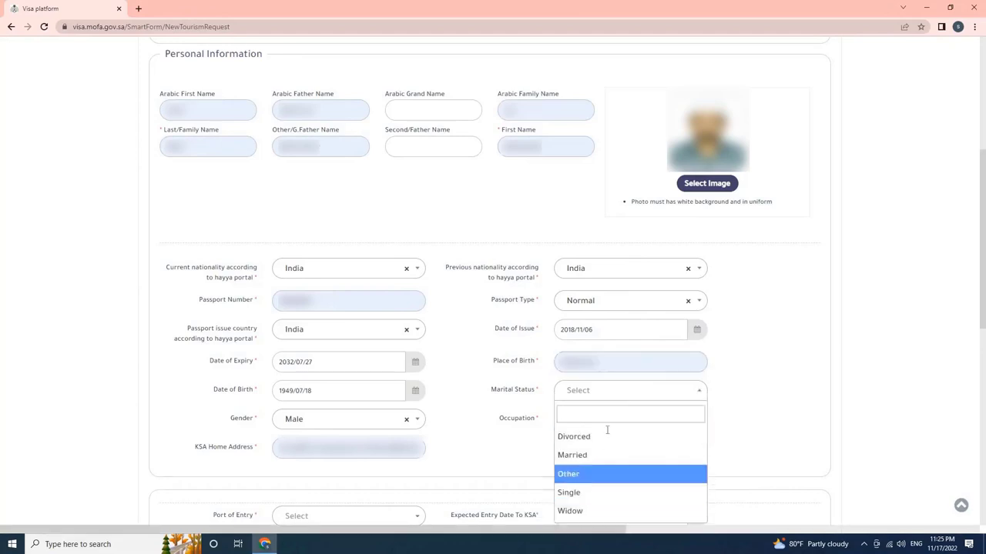
{"action": "key", "text": "Return"}
{"action": "left_click", "coordinate": [612, 425]}
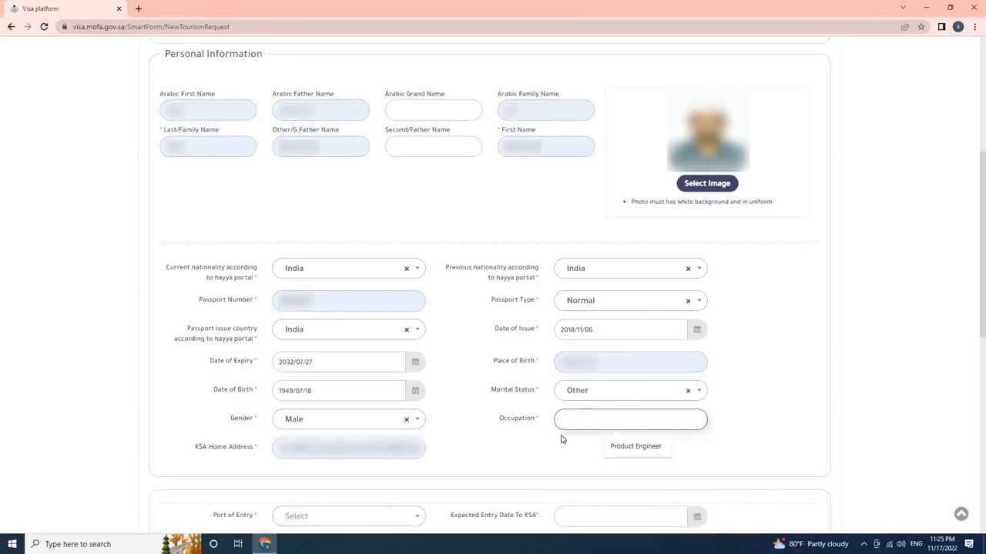
{"action": "key", "text": "Down"}
{"action": "key", "text": "Return"}
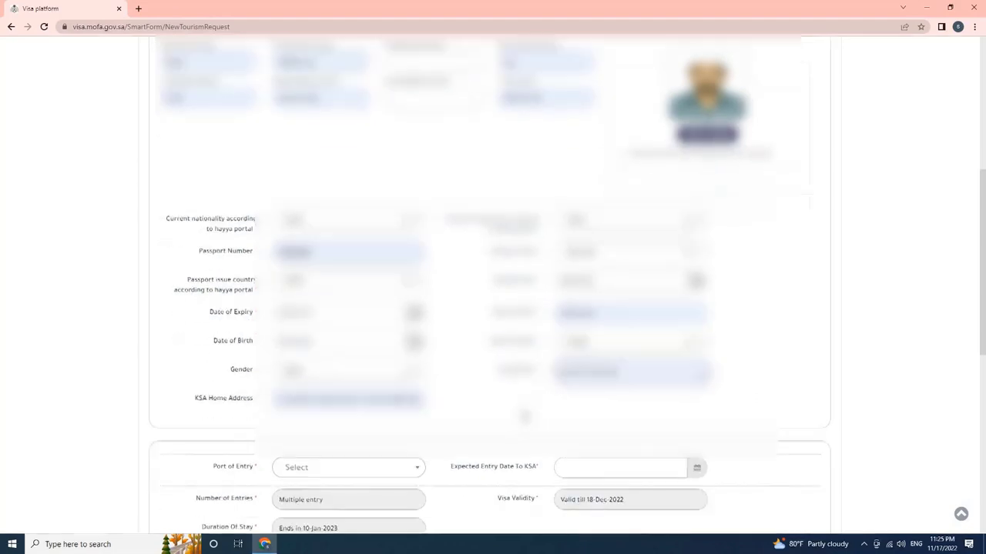
- Set the port of entry to Riyadh
{"action": "scroll", "coordinate": [493, 308], "scroll_direction": "down", "scroll_amount": 4}
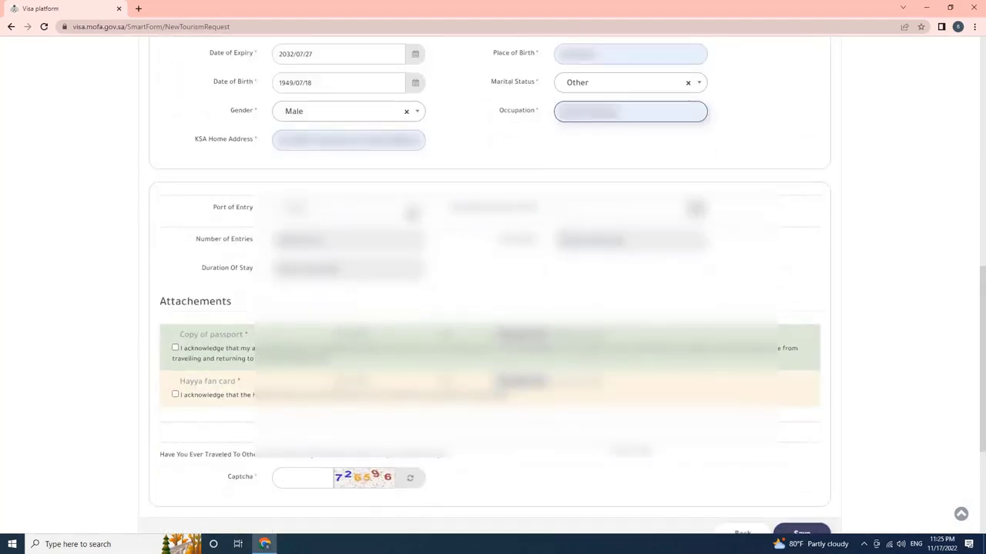
{"action": "left_click", "coordinate": [408, 210]}
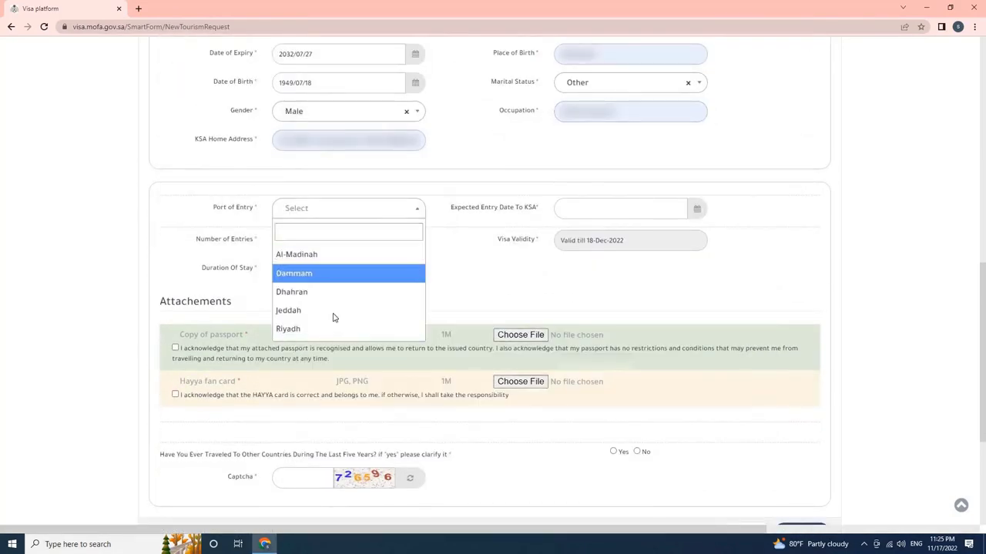
{"action": "key", "text": "Down"}
{"action": "key", "text": "Down"}
{"action": "key", "text": "Down"}
{"action": "key", "text": "Return"}
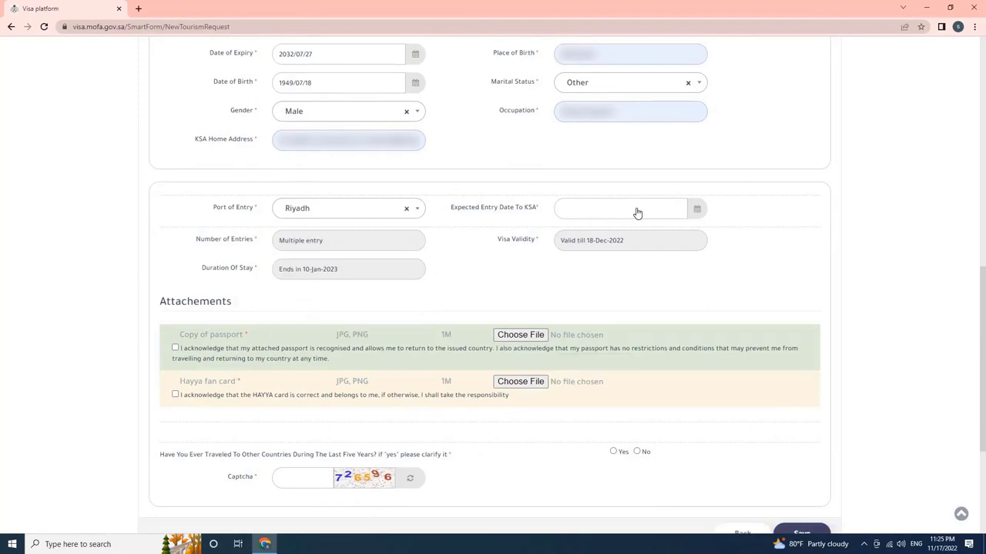
- Set the expected entry date to 29 November 2022
{"action": "left_click", "coordinate": [636, 215]}
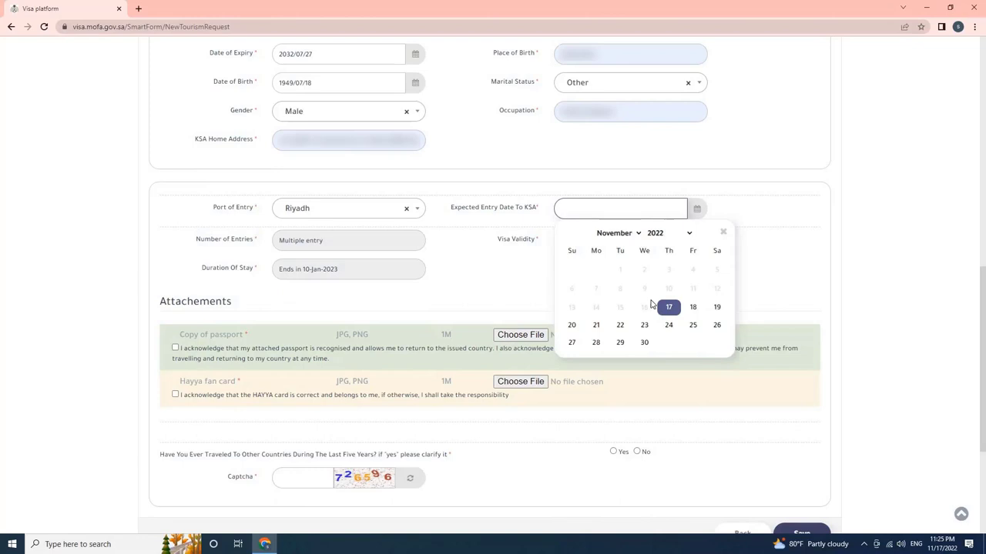
{"action": "left_click", "coordinate": [661, 232]}
{"action": "left_click", "coordinate": [562, 273]}
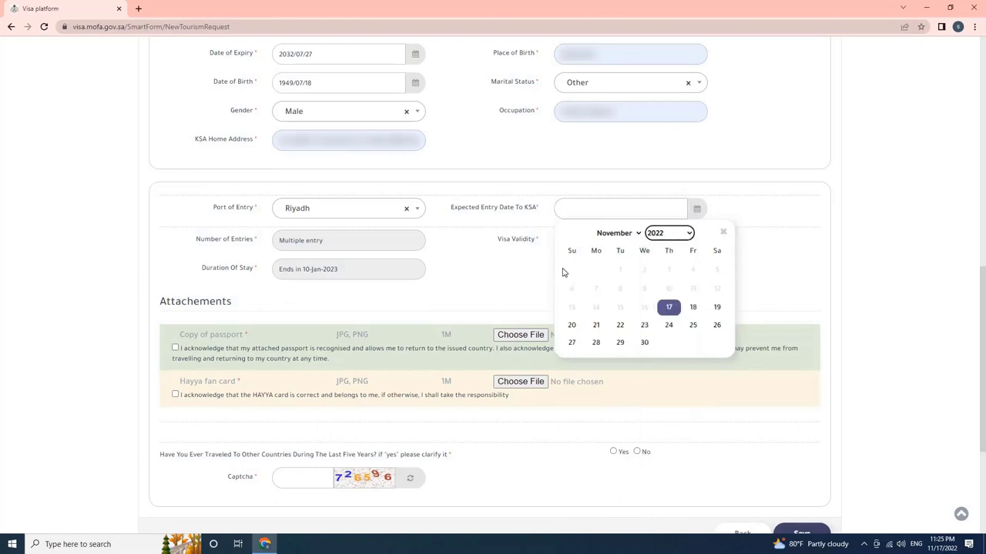
{"action": "left_click", "coordinate": [620, 342]}
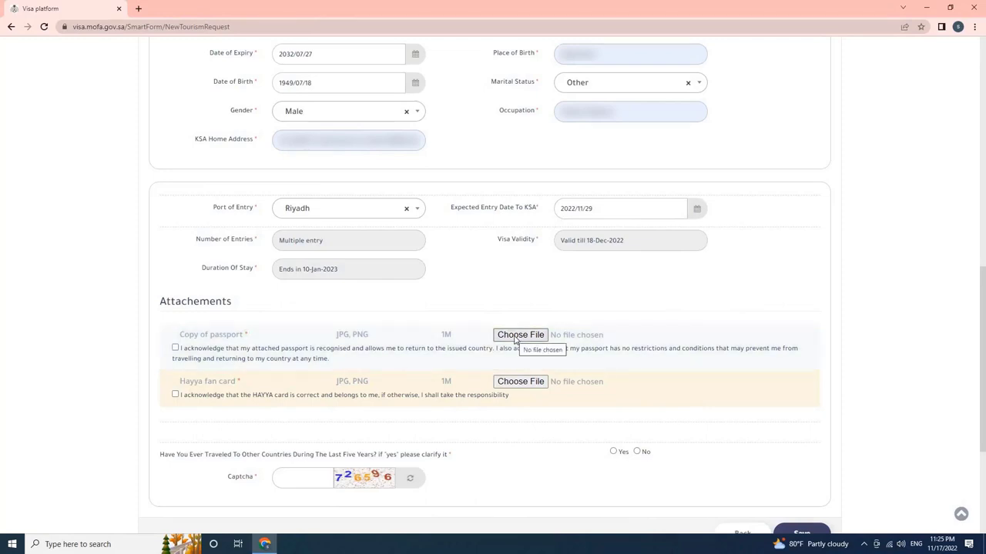
- Attach my Passport.png and my Hayya.png, accept the acknowledgements, and enter the captcha code
{"action": "left_click", "coordinate": [516, 340]}
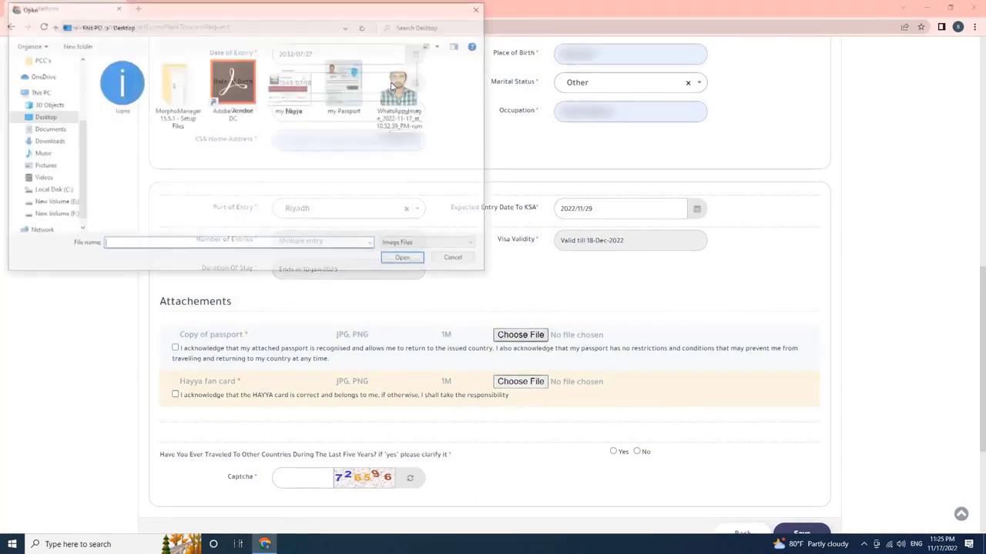
{"action": "double_click", "coordinate": [347, 86]}
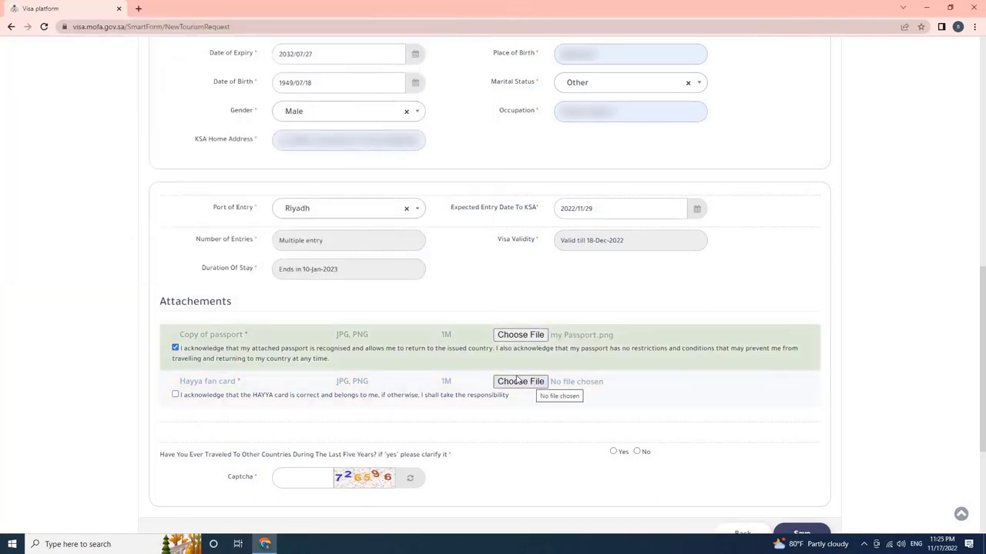
{"action": "double_click", "coordinate": [346, 86]}
{"action": "left_click", "coordinate": [174, 394]}
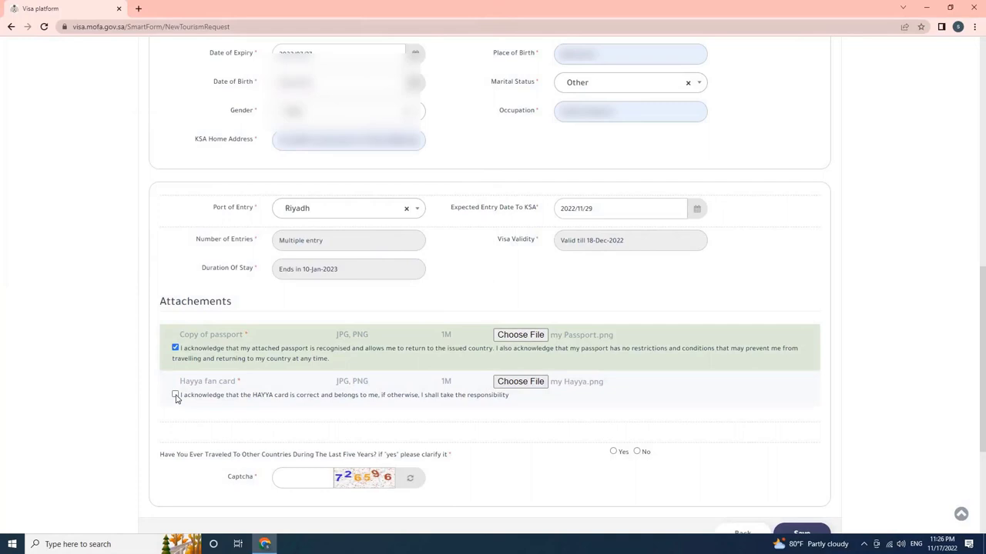
{"action": "left_click", "coordinate": [314, 483]}
{"action": "type", "text": "72"}
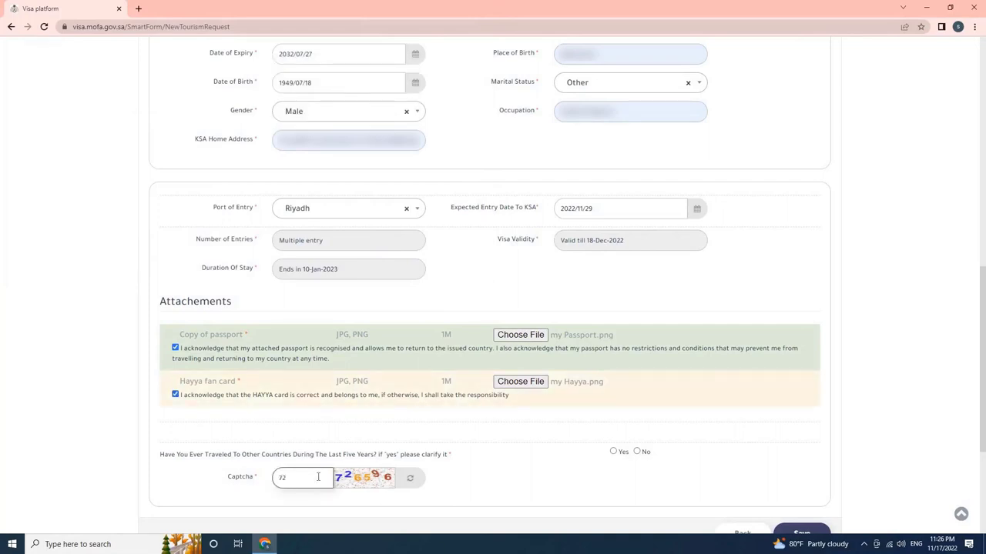
{"action": "type", "text": "6596"}
- Start adding India as a country visited in the last five years, then discard that entry
{"action": "left_click", "coordinate": [613, 452]}
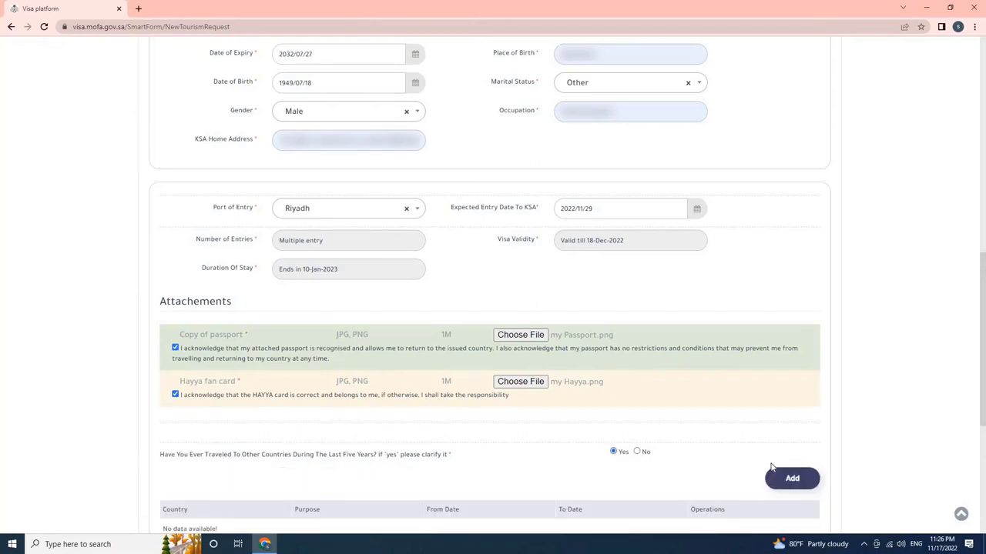
{"action": "left_click", "coordinate": [791, 482]}
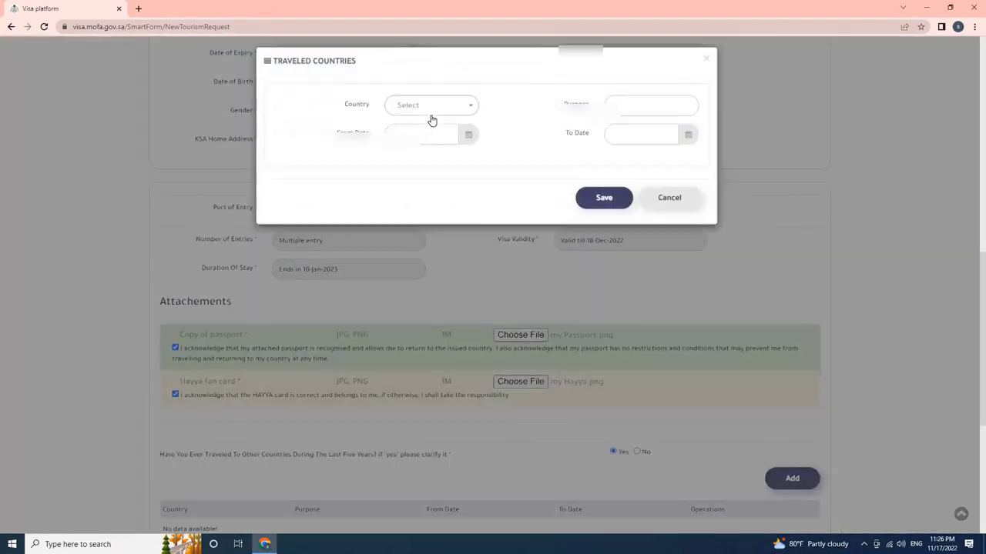
{"action": "left_click", "coordinate": [432, 116]}
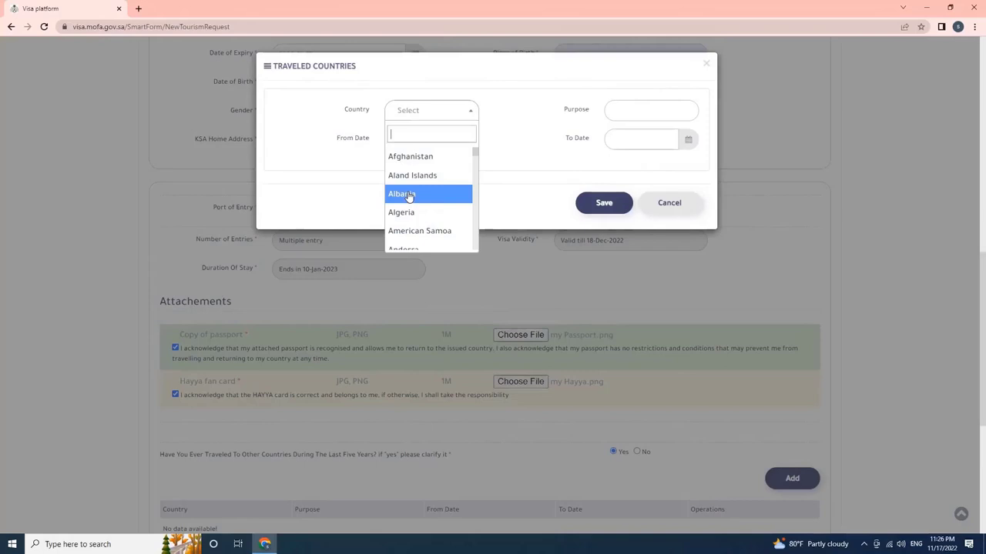
{"action": "type", "text": "in"}
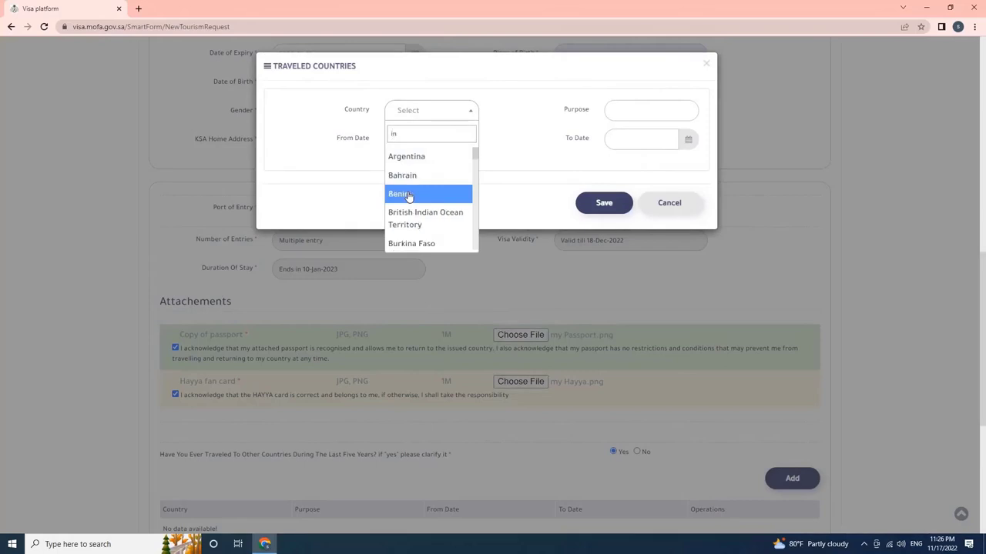
{"action": "type", "text": "d"}
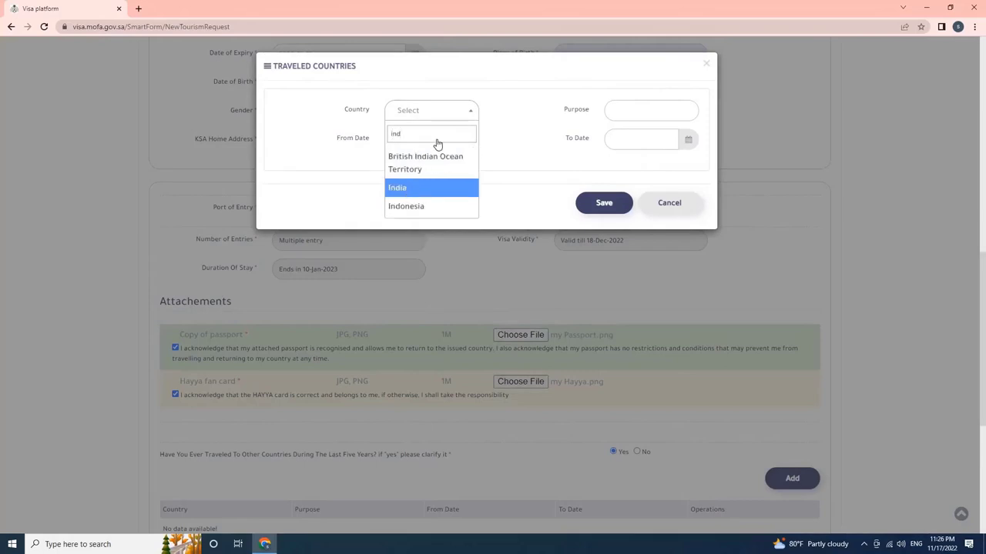
{"action": "key", "text": "Return"}
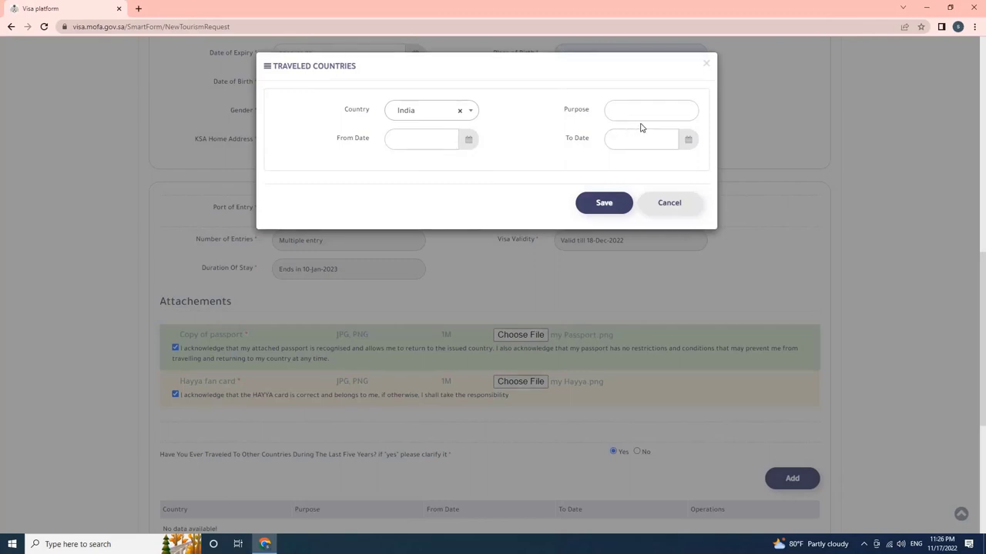
{"action": "left_click", "coordinate": [675, 212]}
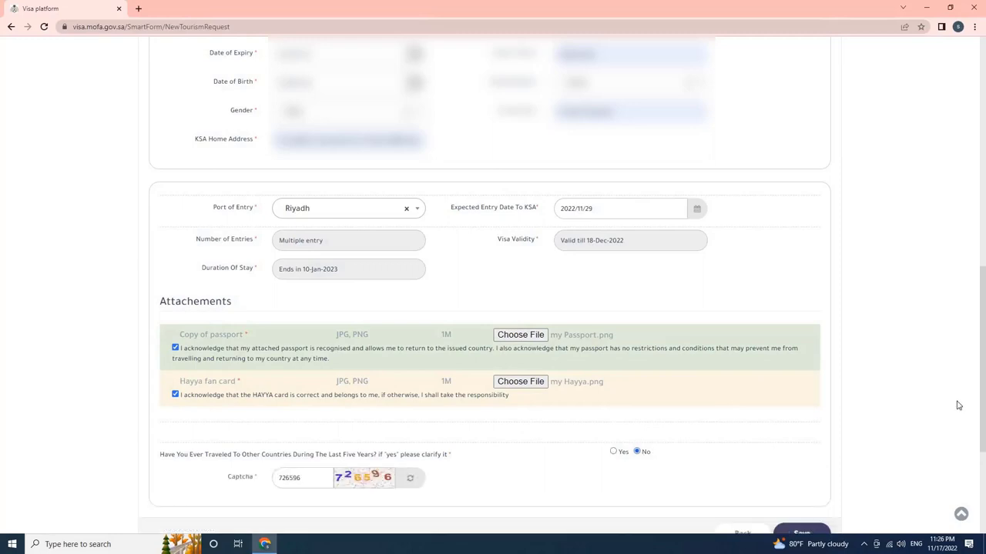
{"action": "scroll", "coordinate": [955, 403], "scroll_direction": "down", "scroll_amount": 2}
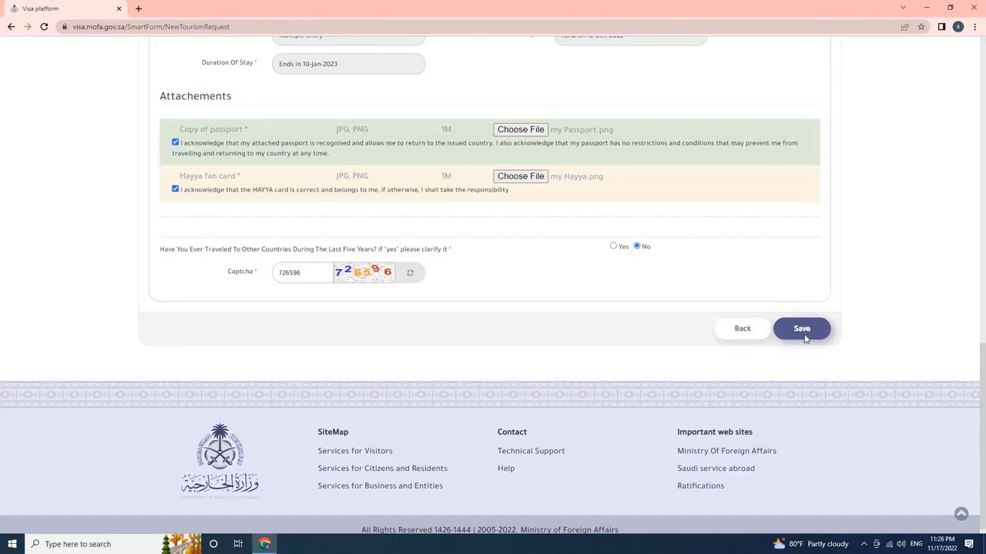
- Submit the visa request, then set entry date 21 November 2022, city Riyadh and the suggested e-mail
{"action": "left_click", "coordinate": [803, 337]}
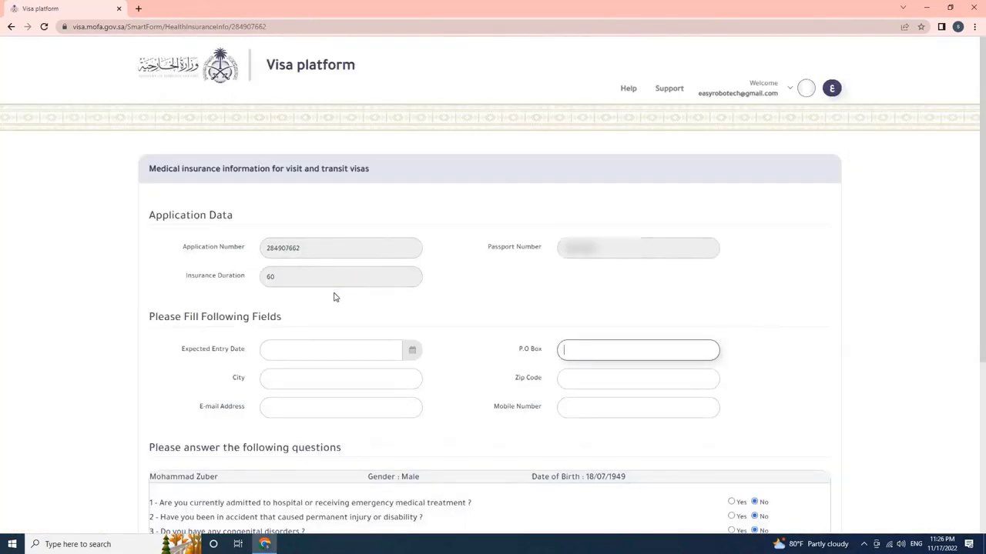
{"action": "left_click", "coordinate": [369, 352]}
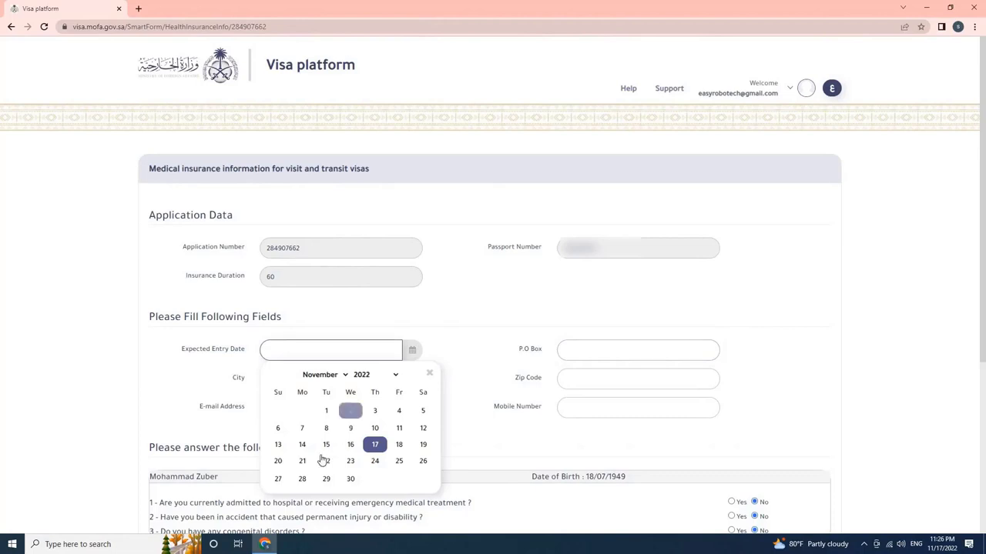
{"action": "left_click", "coordinate": [302, 462]}
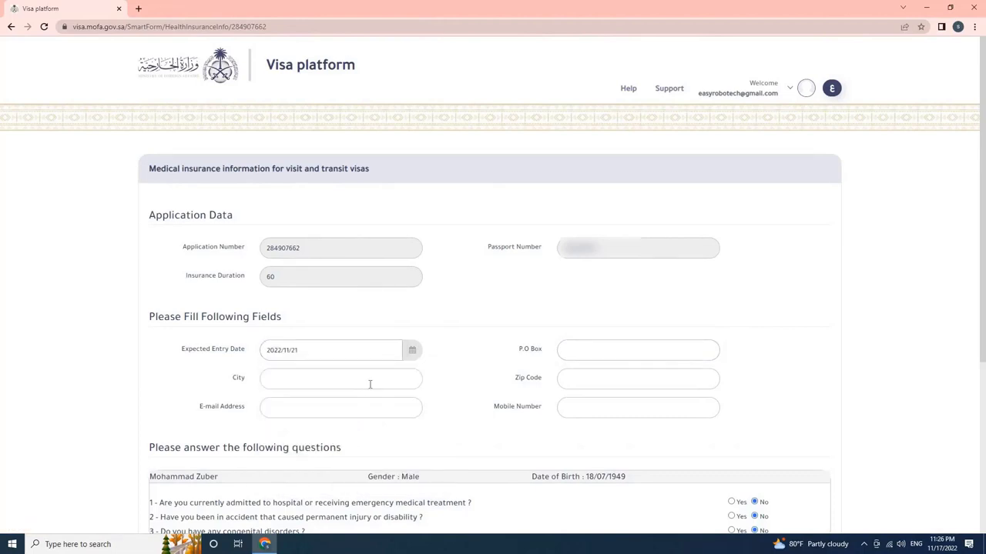
{"action": "left_click", "coordinate": [325, 384]}
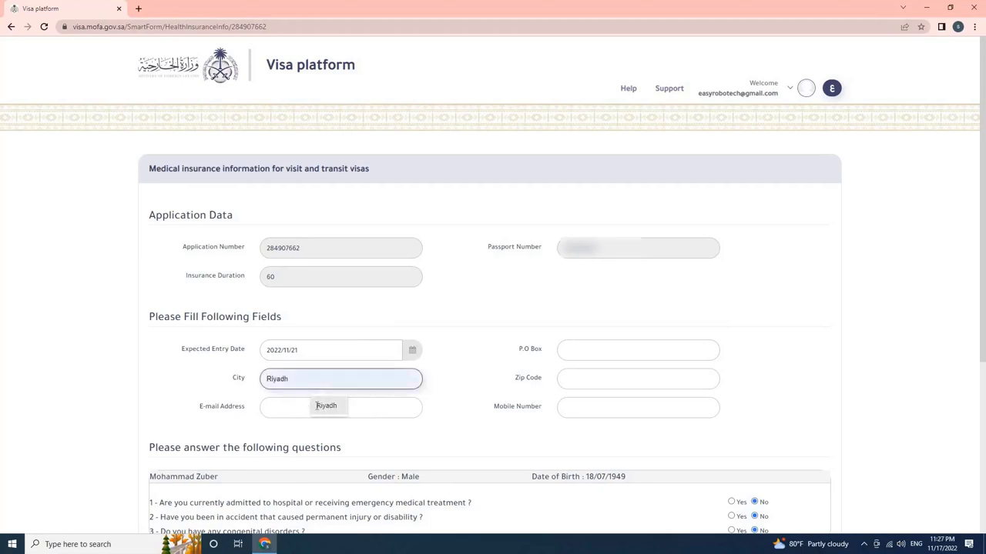
{"action": "left_click", "coordinate": [330, 407]}
{"action": "left_click", "coordinate": [332, 409]}
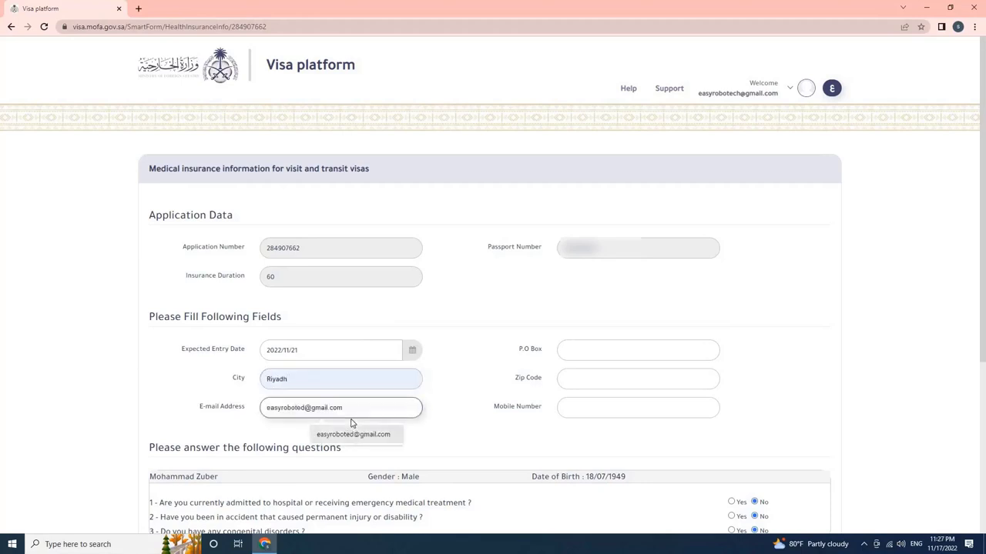
{"action": "left_click", "coordinate": [351, 431]}
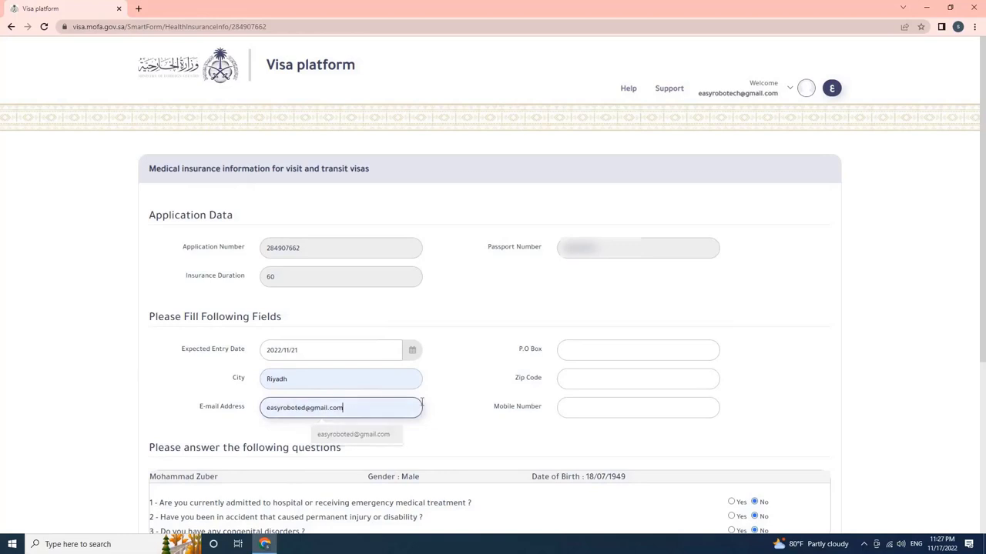
- Fill in the P.O. box, zip code 0000 and mobile number, then save the insurance details
{"action": "left_click", "coordinate": [627, 351]}
{"action": "type", "text": "55279"}
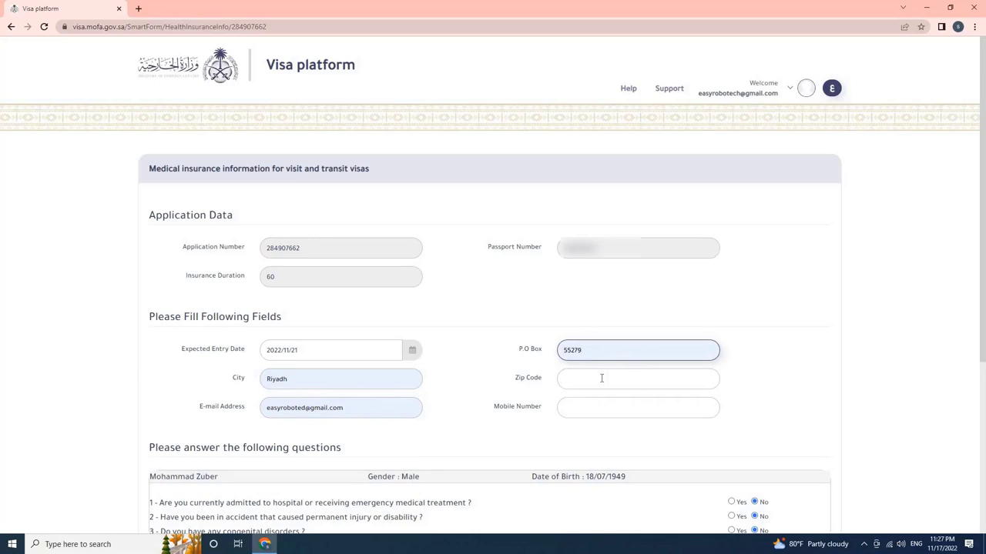
{"action": "key", "text": "Tab"}
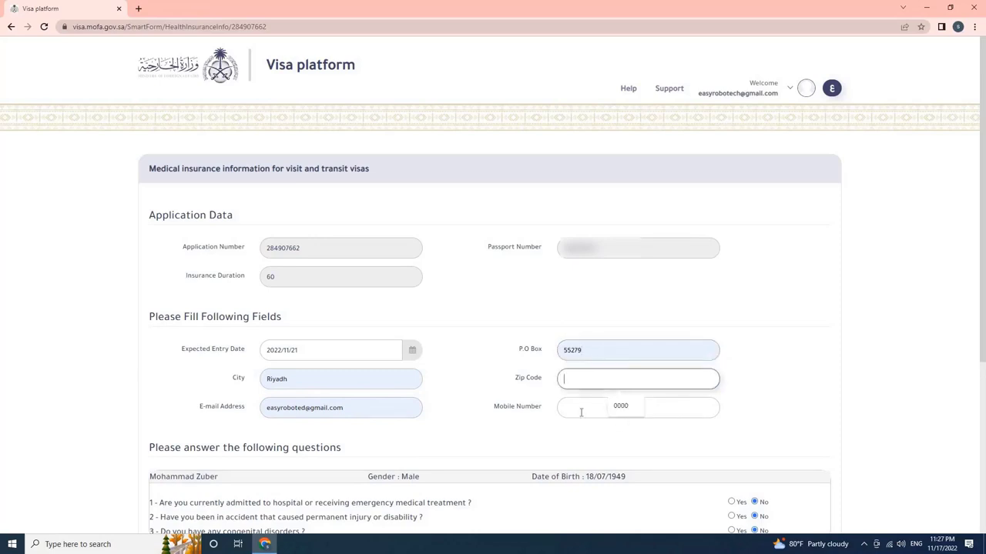
{"action": "type", "text": "0000"}
{"action": "key", "text": "Tab"}
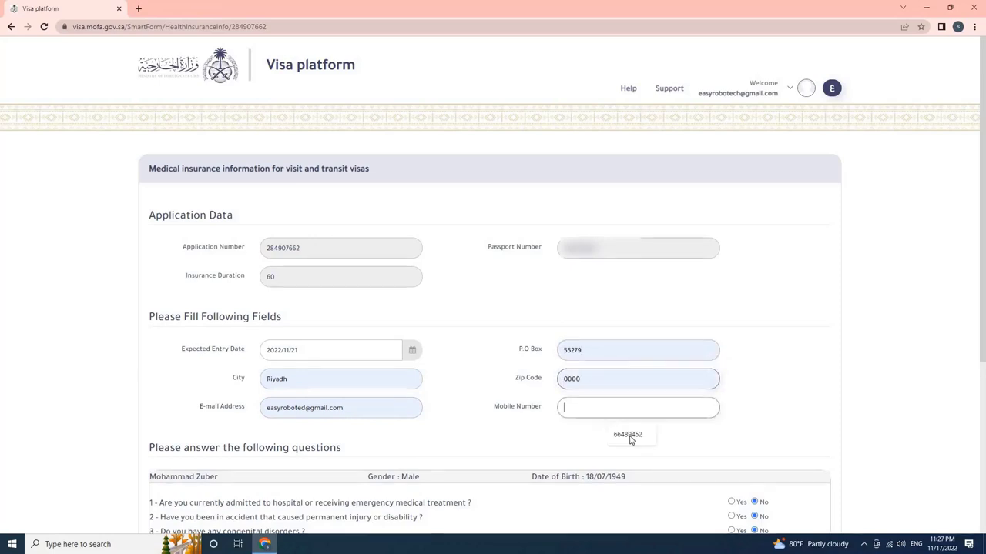
{"action": "type", "text": "66489452"}
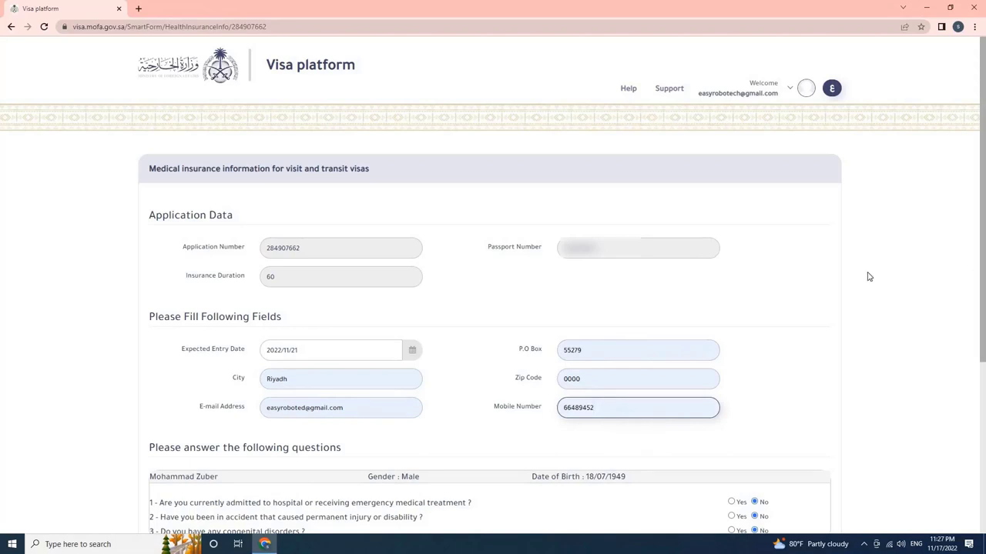
{"action": "scroll", "coordinate": [853, 283], "scroll_direction": "down", "scroll_amount": 3}
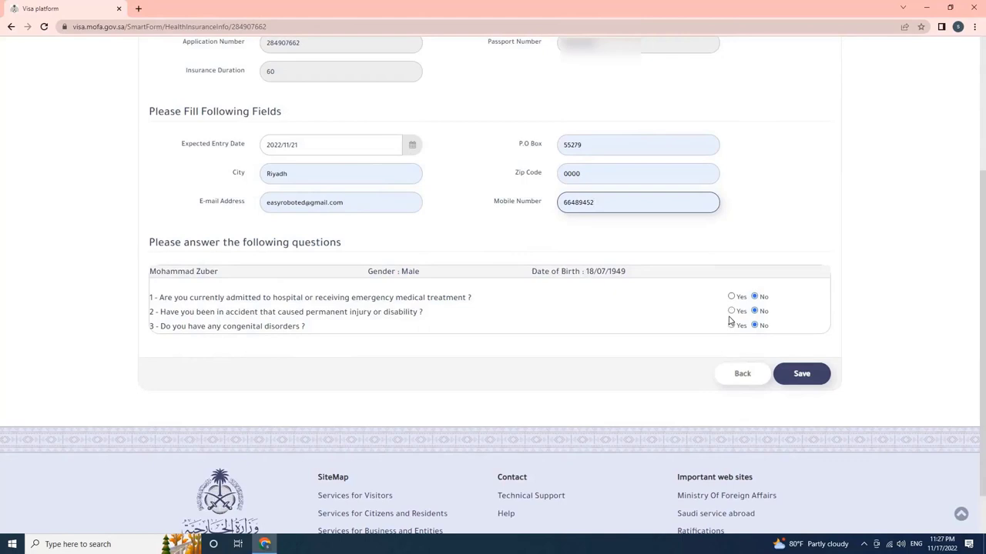
{"action": "left_click", "coordinate": [815, 385]}
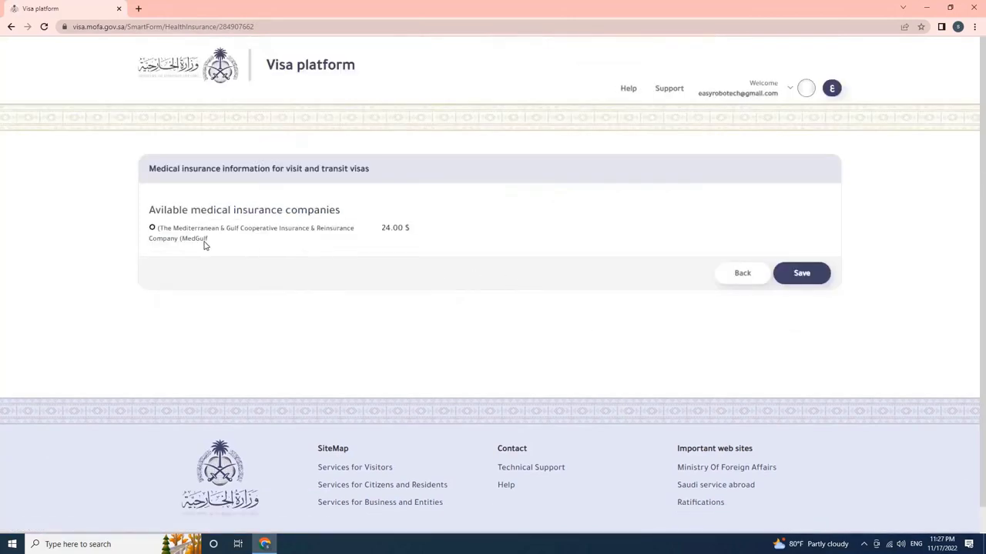
- Choose the MedGulf insurance offer and continue to the Visa Fees payment page
{"action": "left_click", "coordinate": [152, 229]}
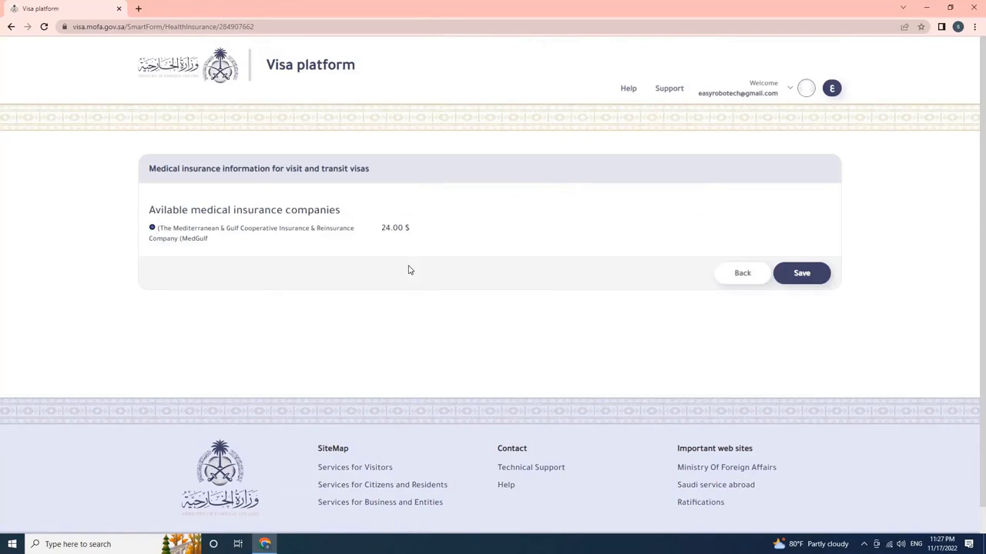
{"action": "left_click", "coordinate": [801, 275]}
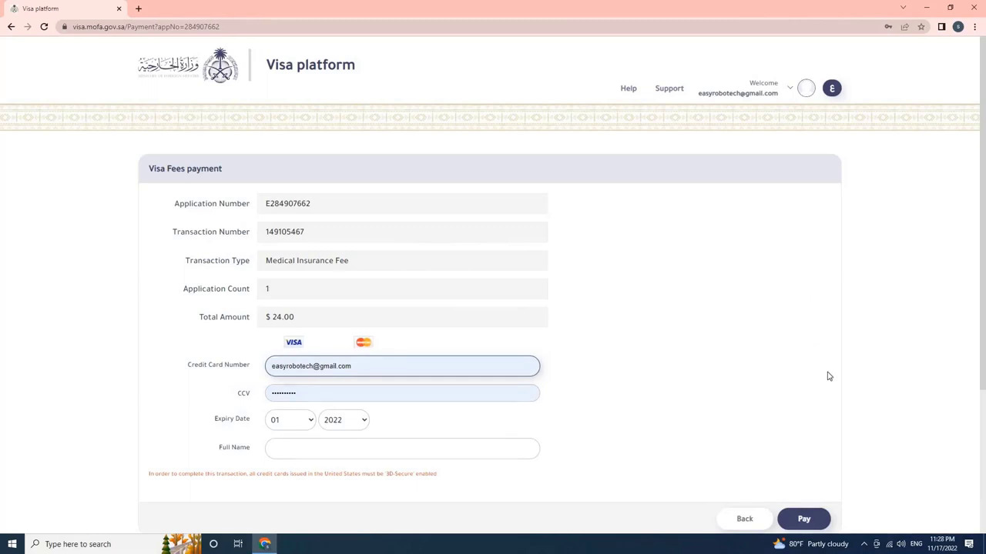
- Attempt to pay the $24 visa fees with the autofilled card details
{"action": "left_click", "coordinate": [815, 528]}
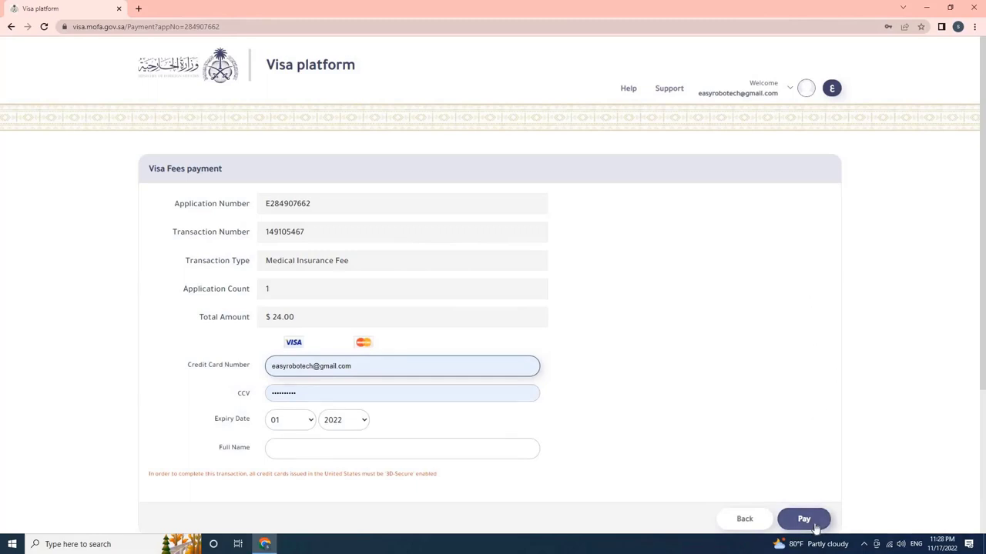